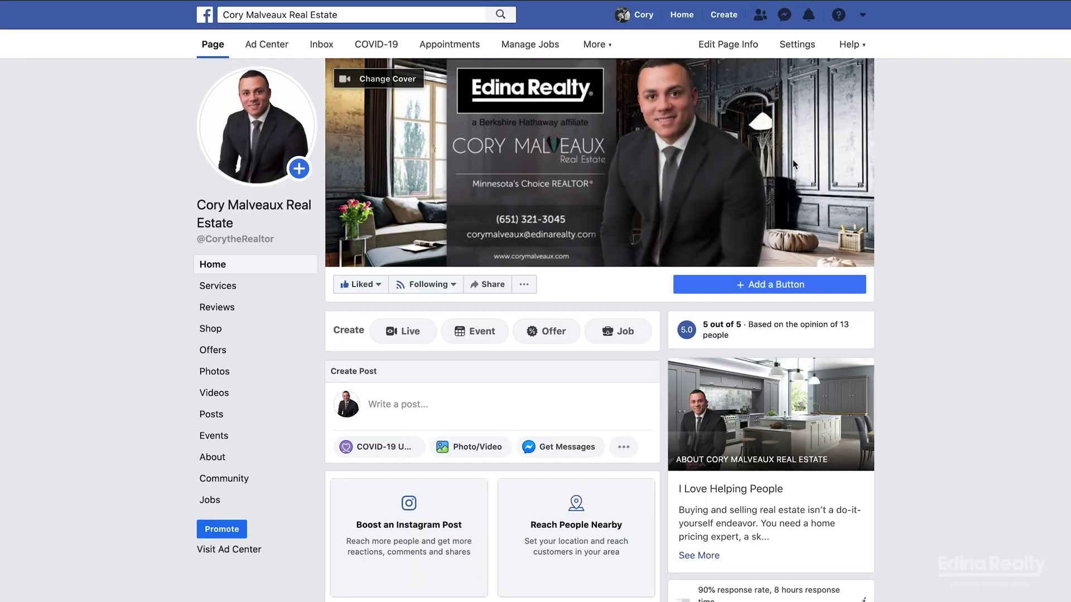
- Go to the business page's Settings and open Appointment Settings (America/Chicago time zone, booking off)
scroll(607, 303, "down", 1)
scroll(608, 305, "down", 5)
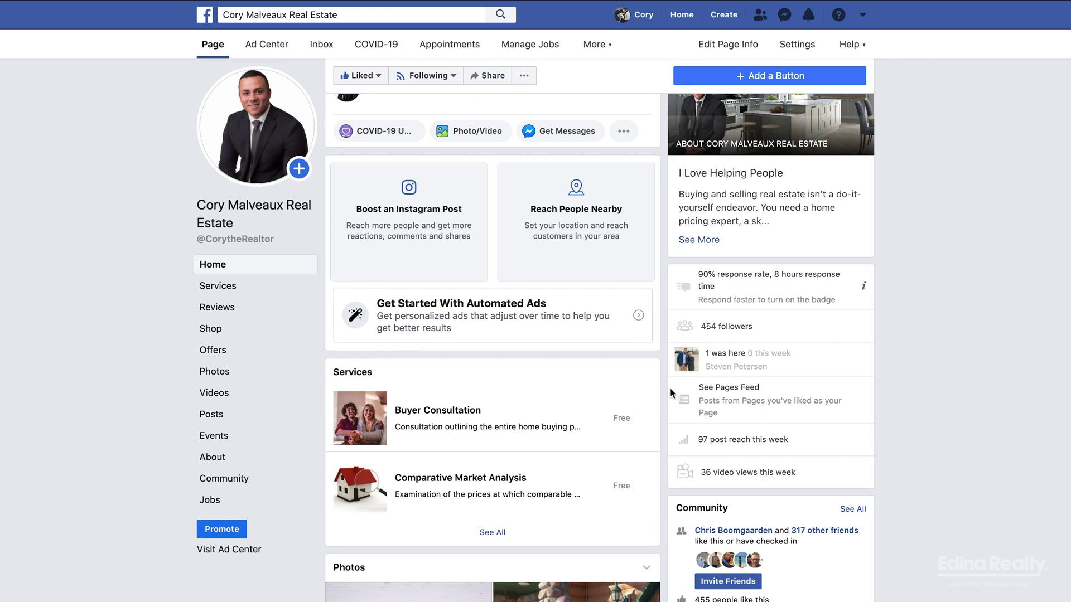
scroll(653, 391, "up", 6)
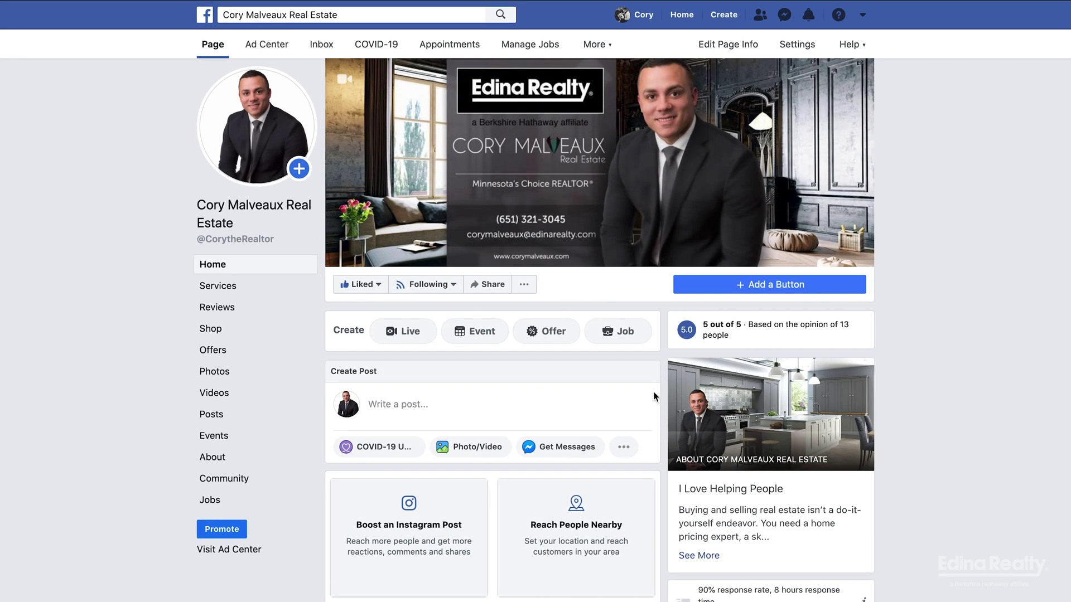
left_click(797, 48)
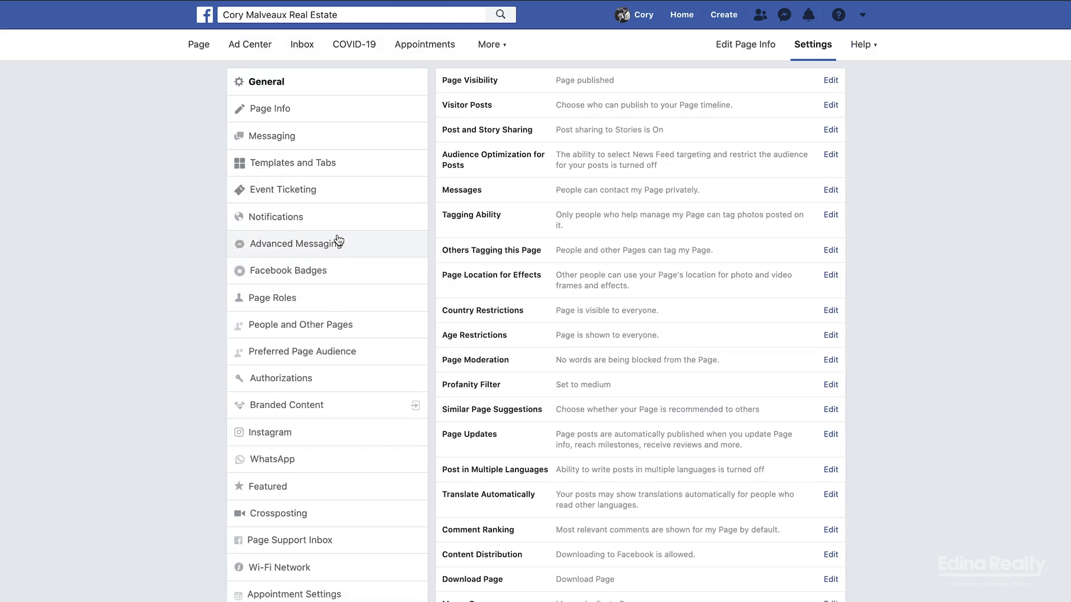
left_click(310, 596)
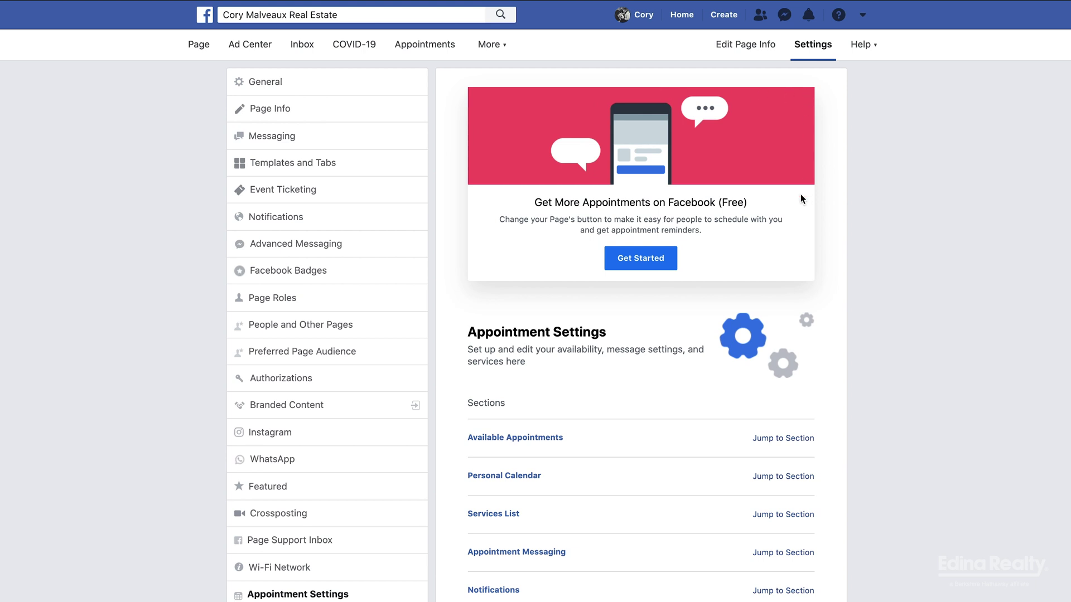
scroll(646, 467, "down", 4)
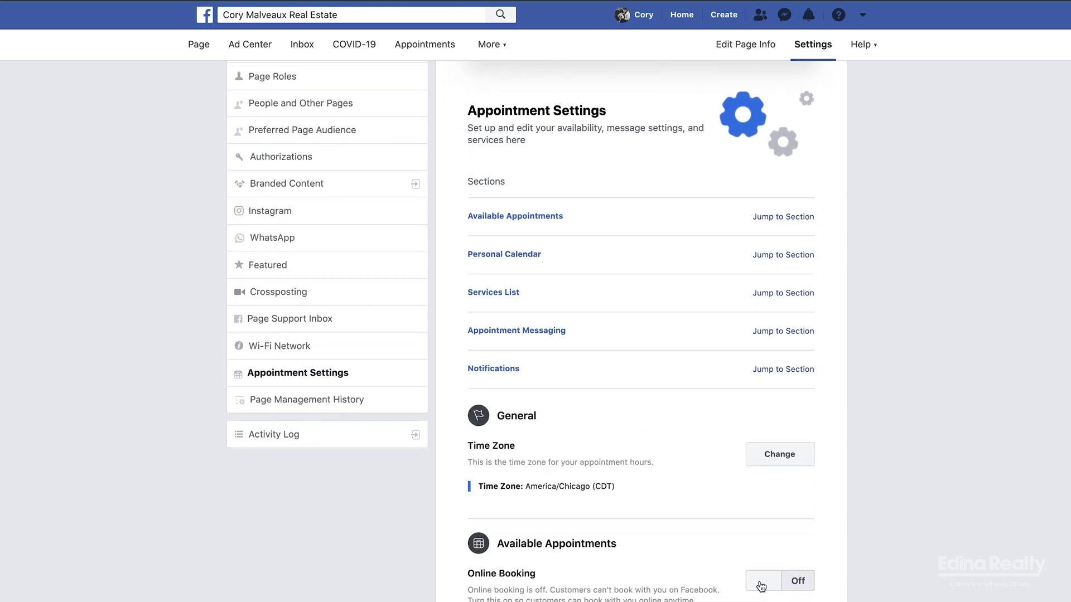
- Switch Online Booking on and cancel the time zone change to keep America/Chicago (CDT)
left_click(762, 583)
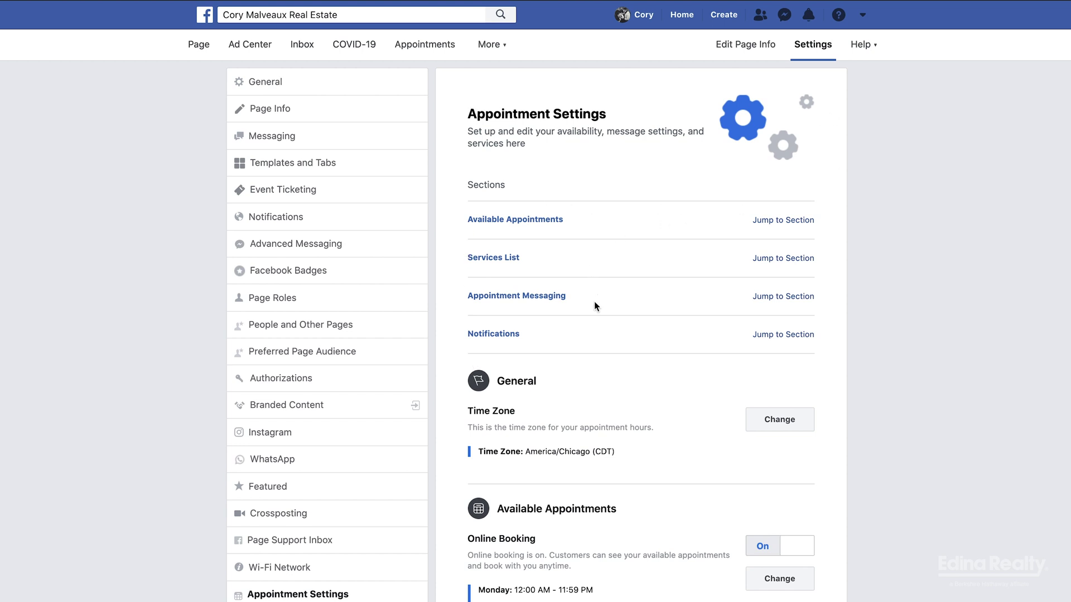
scroll(704, 340, "down", 2)
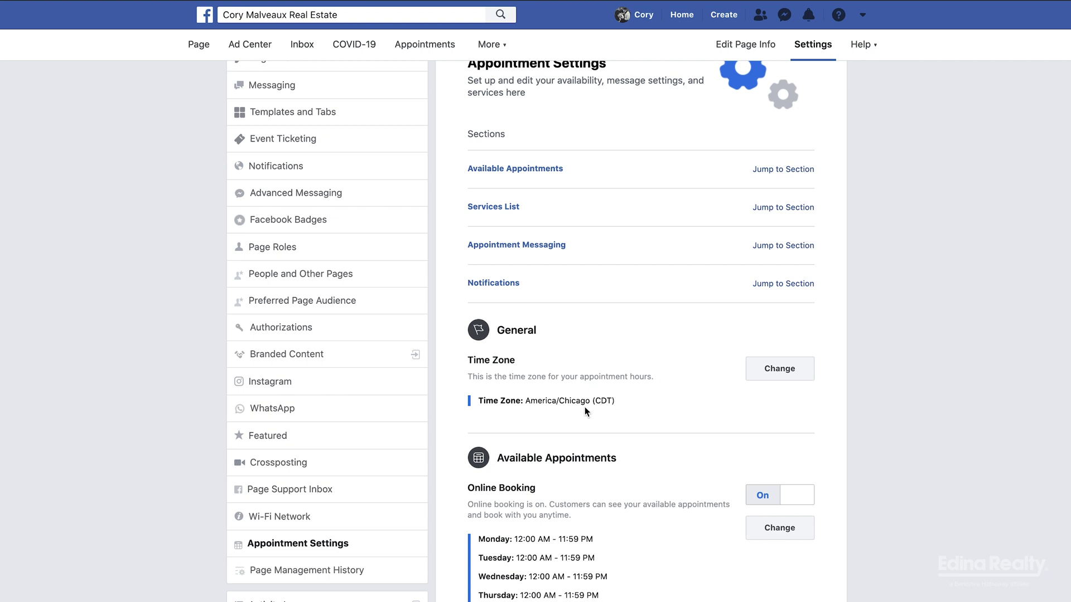
left_click(780, 374)
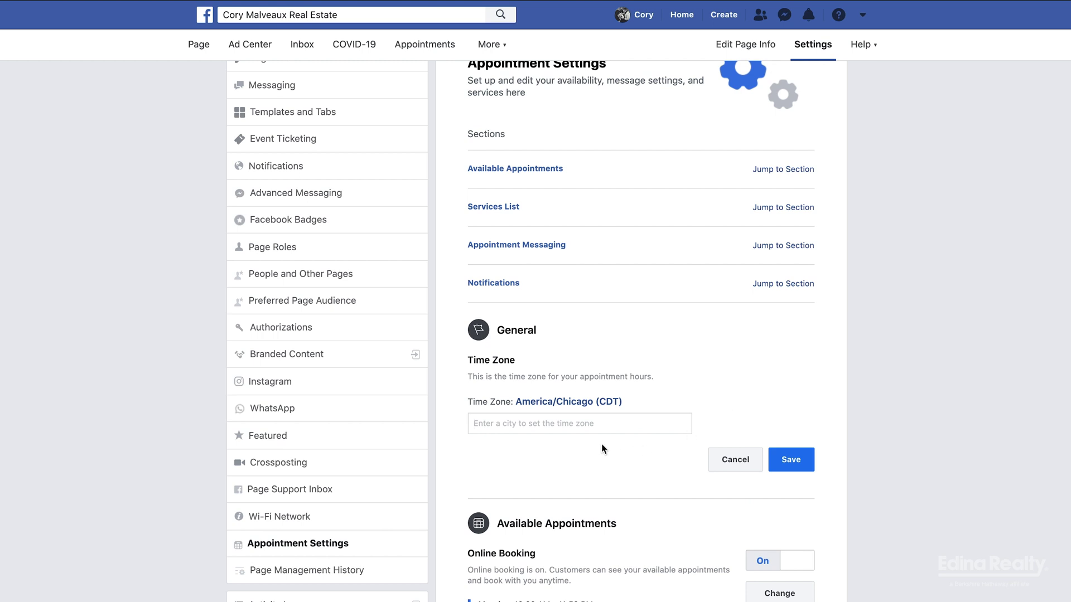
left_click(724, 461)
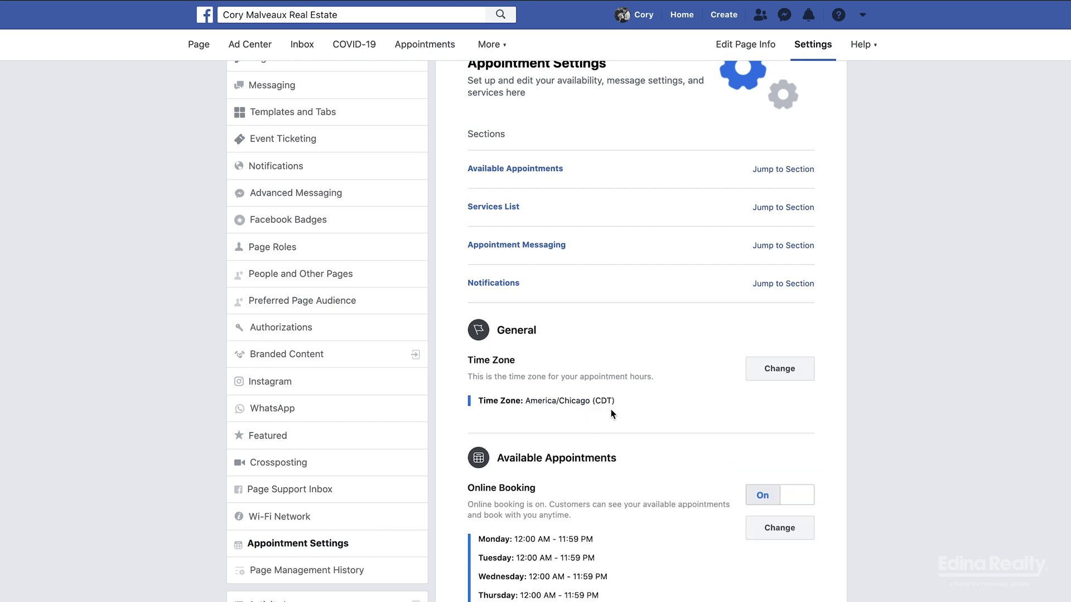
scroll(635, 409, "down", 2)
scroll(636, 409, "down", 3)
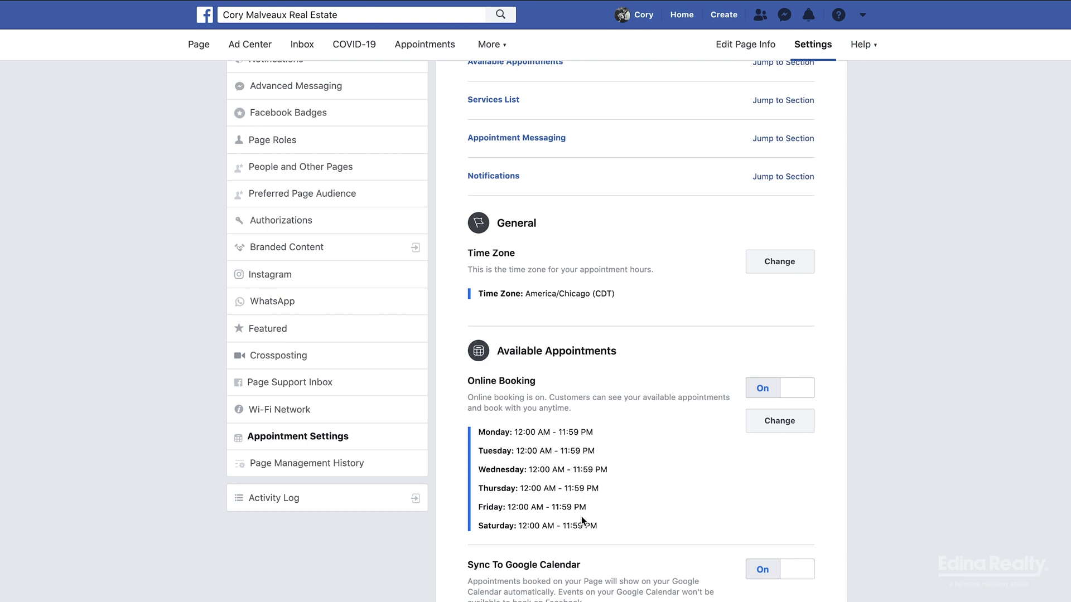
- Edit the weekly hours and uncheck Saturday, leaving Monday–Friday 12:00 AM–11:59 PM
left_click(779, 422)
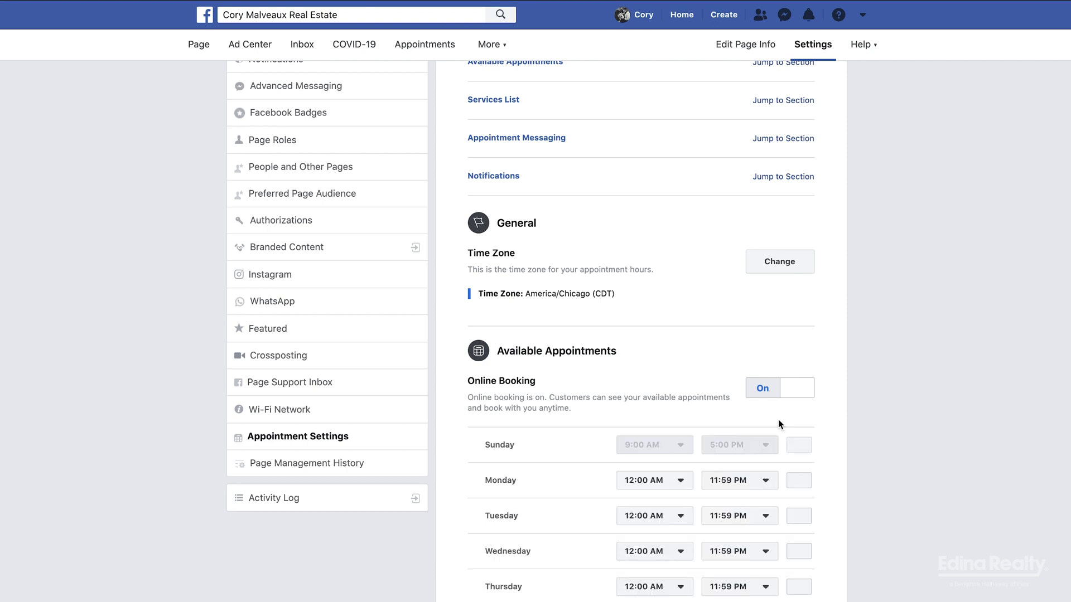
scroll(641, 425, "down", 2)
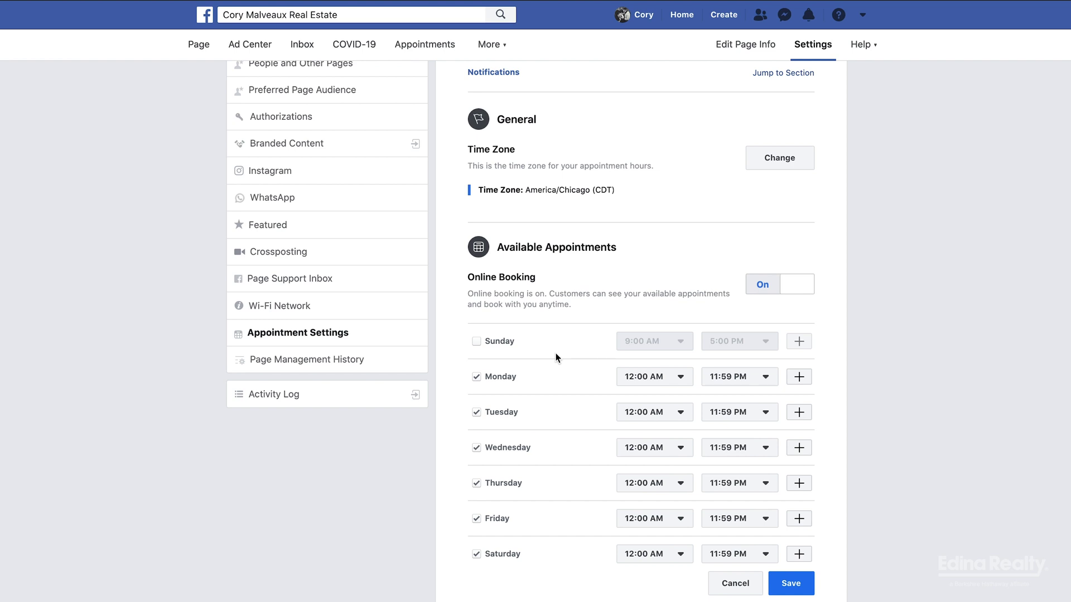
scroll(532, 334, "down", 2)
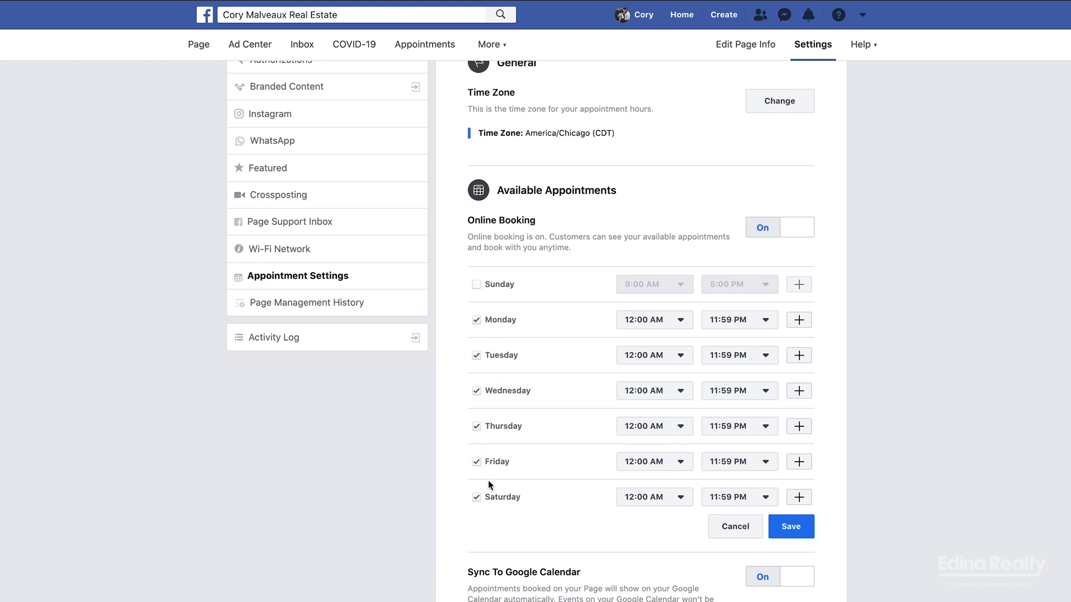
left_click(477, 497)
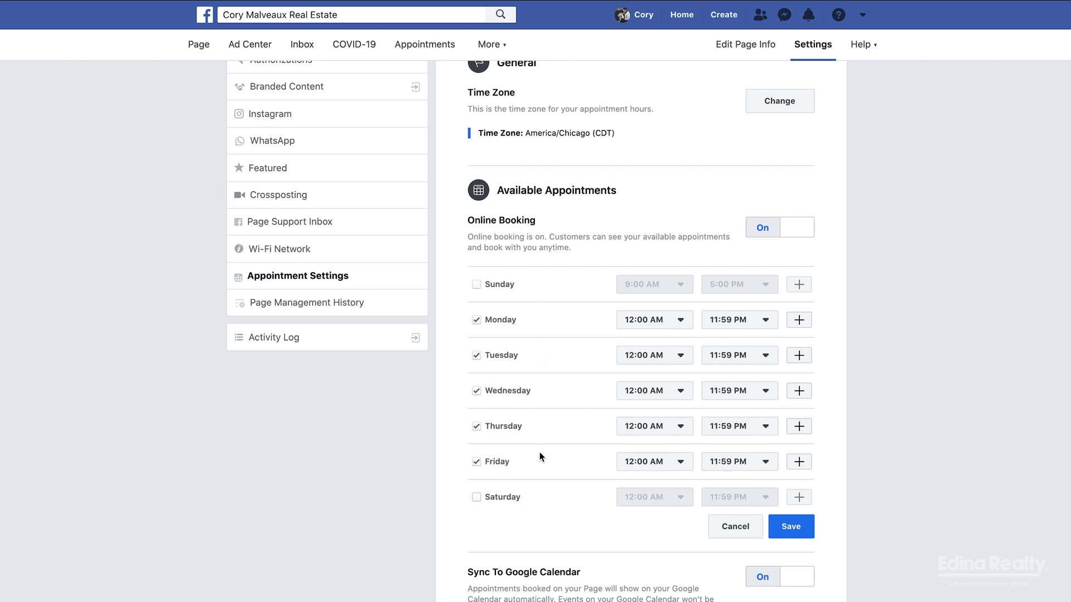
- Set Monday's first time range to 9:00 AM–1:00 PM
left_click(681, 321)
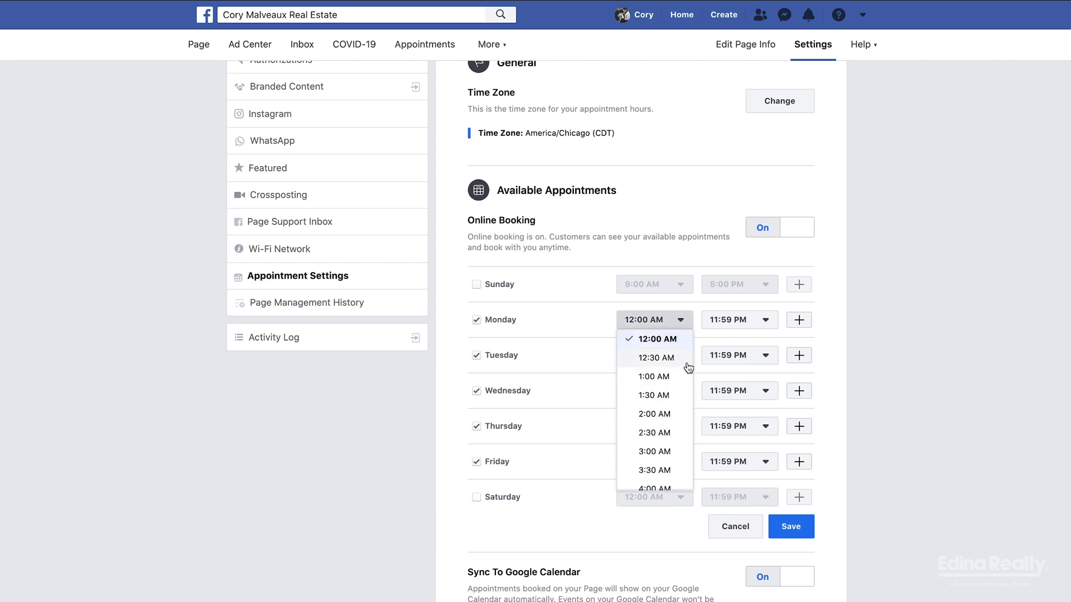
scroll(655, 429, "down", 3)
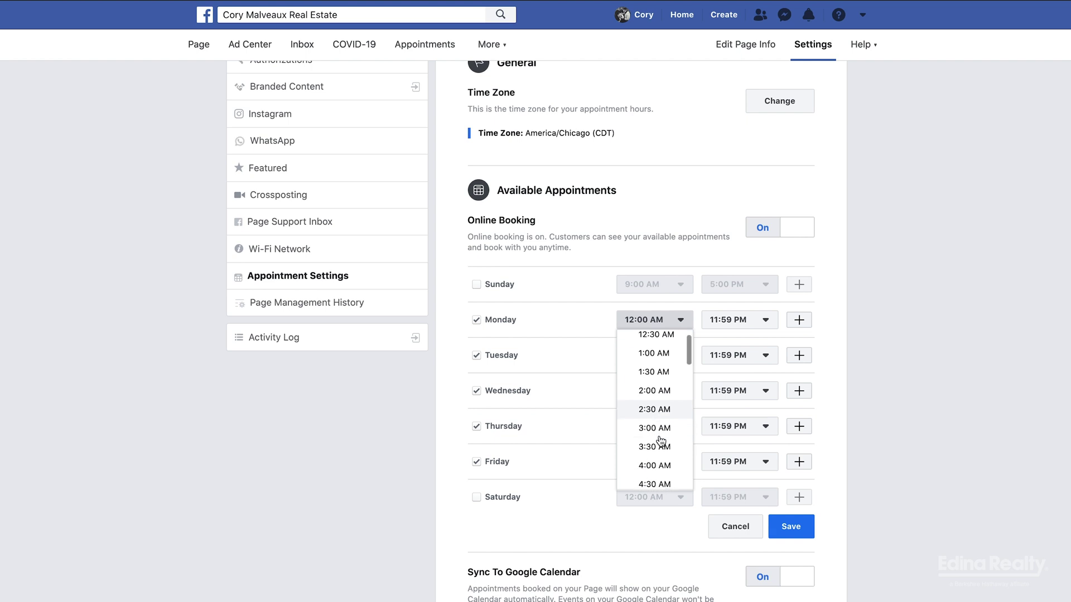
scroll(660, 441, "down", 5)
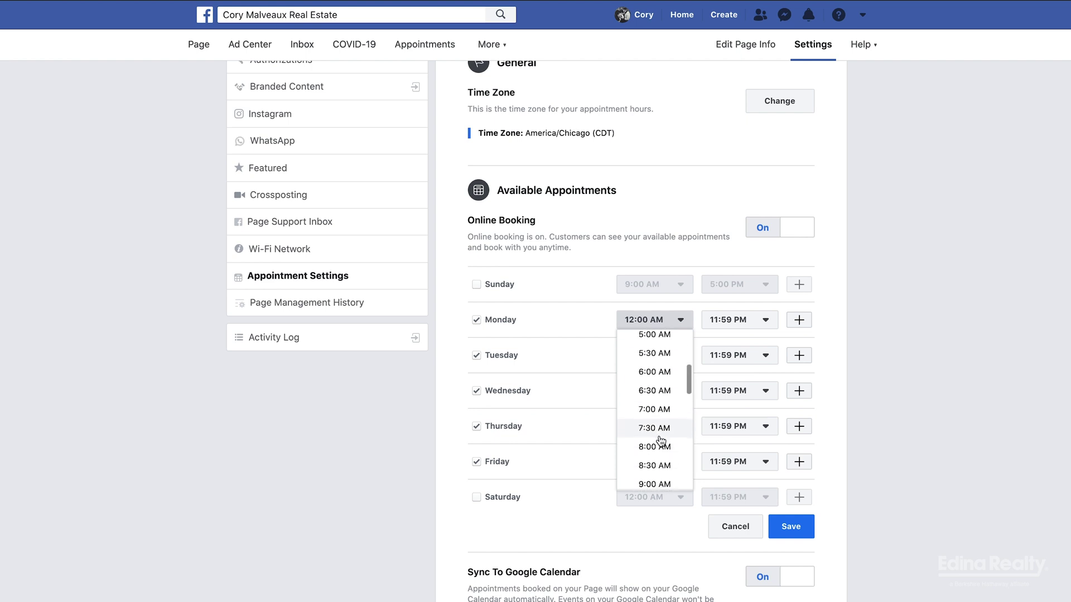
left_click(658, 445)
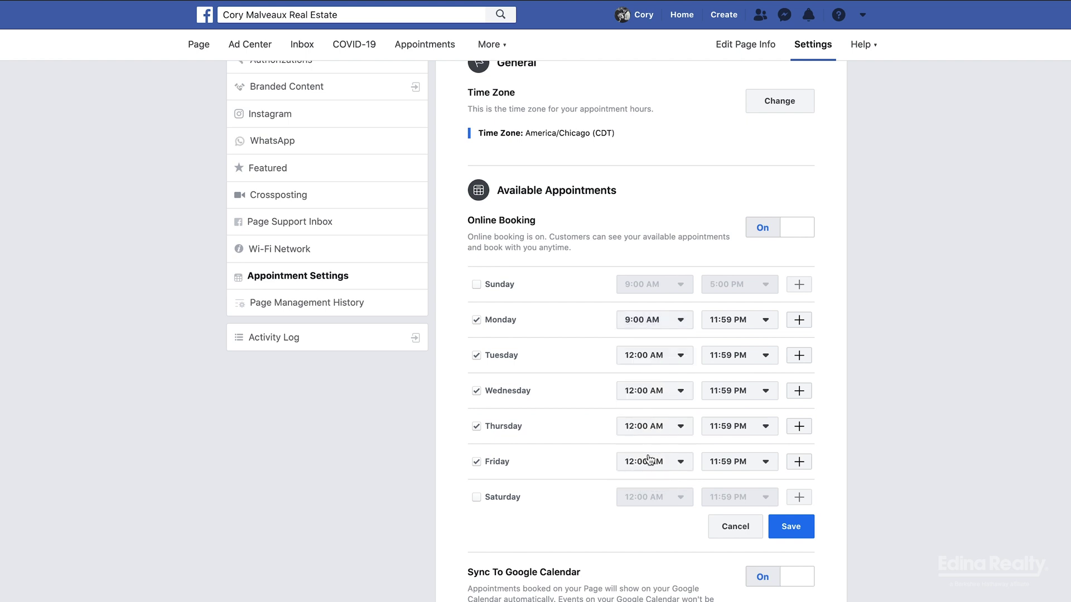
left_click(764, 322)
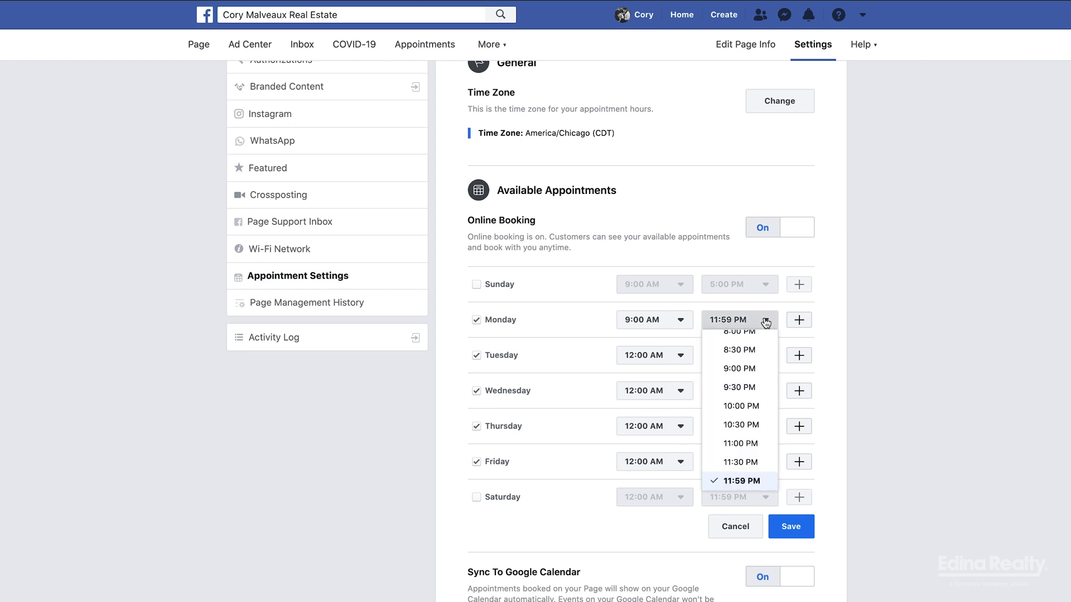
left_click(740, 369)
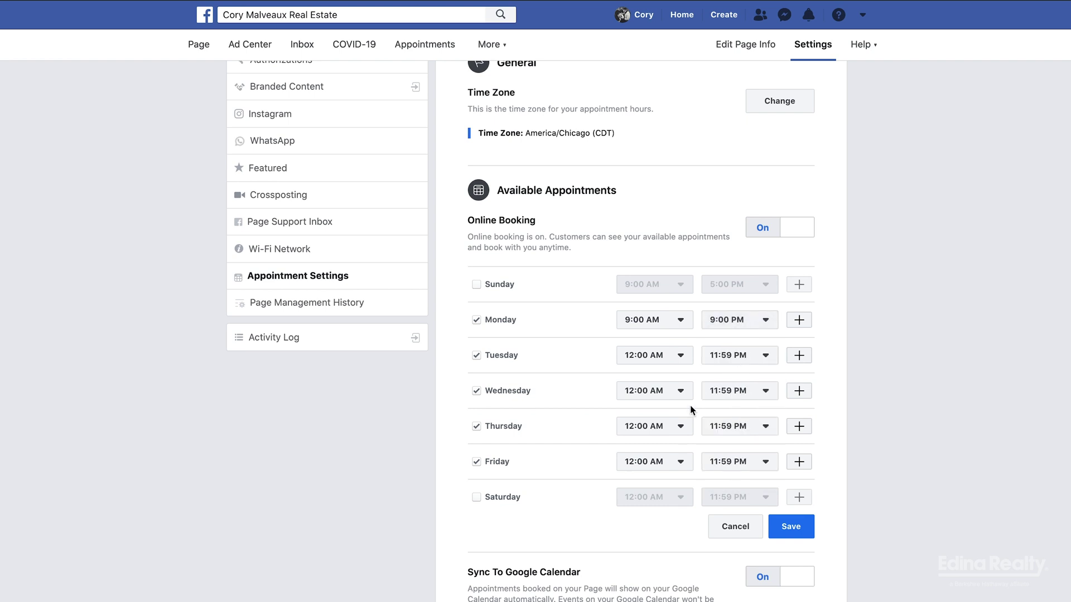
left_click(766, 320)
scroll(736, 382, "up", 3)
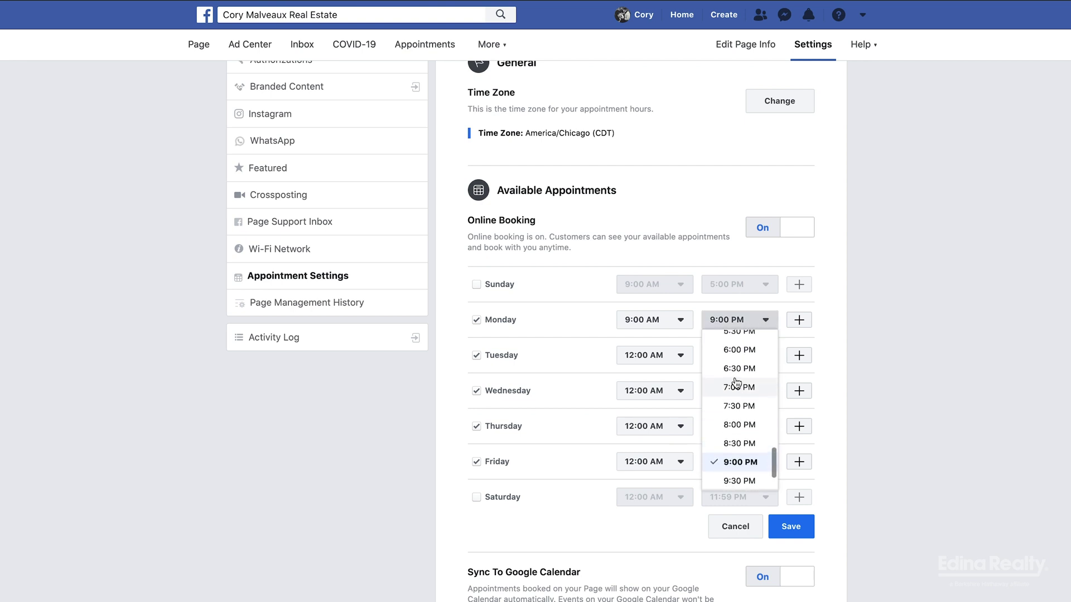
scroll(736, 382, "up", 4)
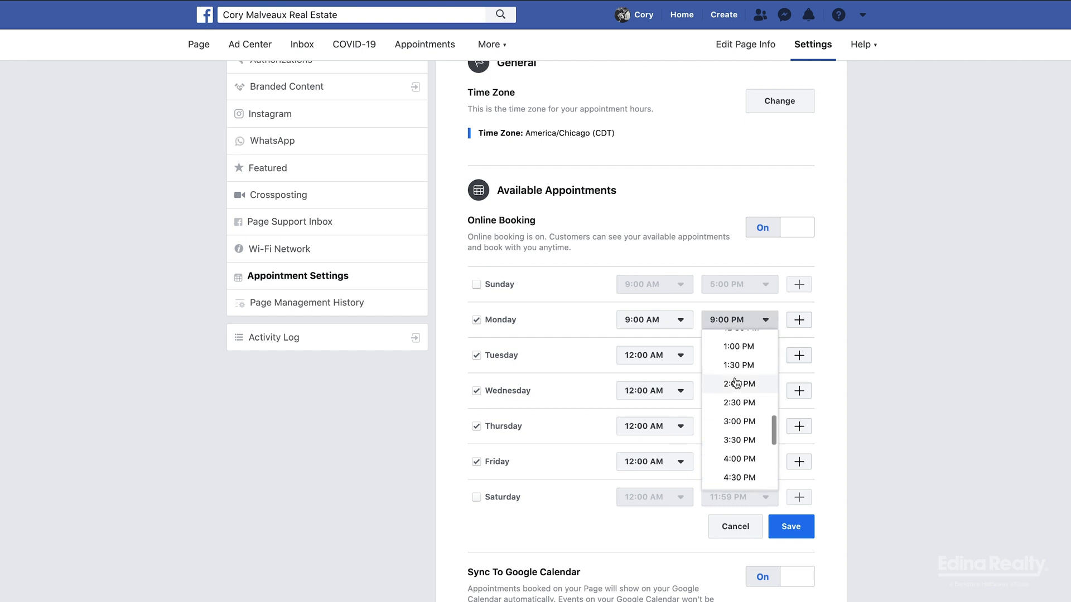
left_click(736, 359)
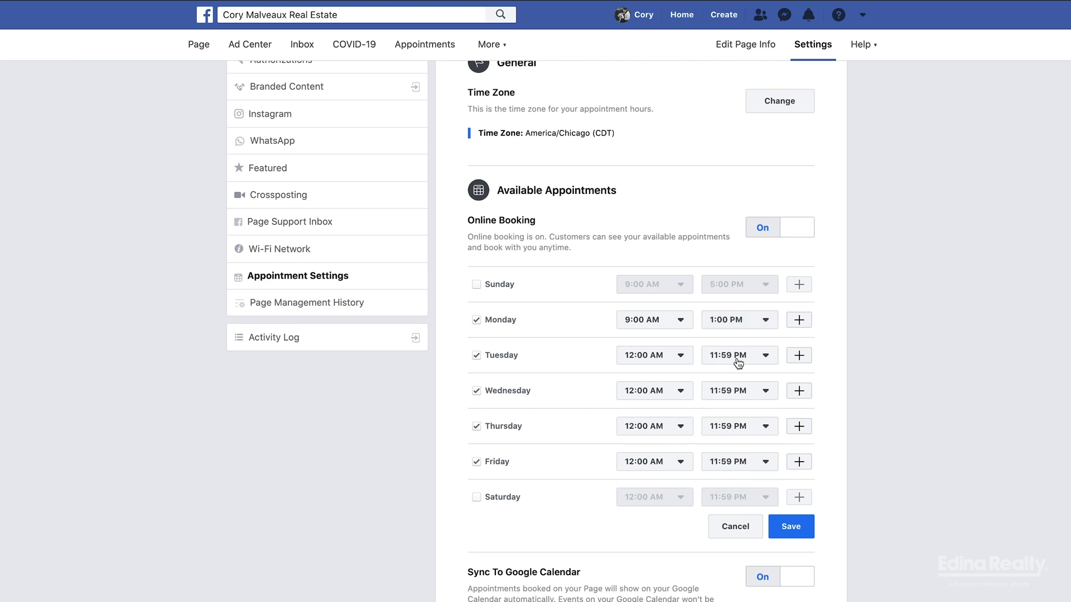
- Add a second Monday range of 2:00 PM–8:00 PM and save the weekly hours
left_click(799, 320)
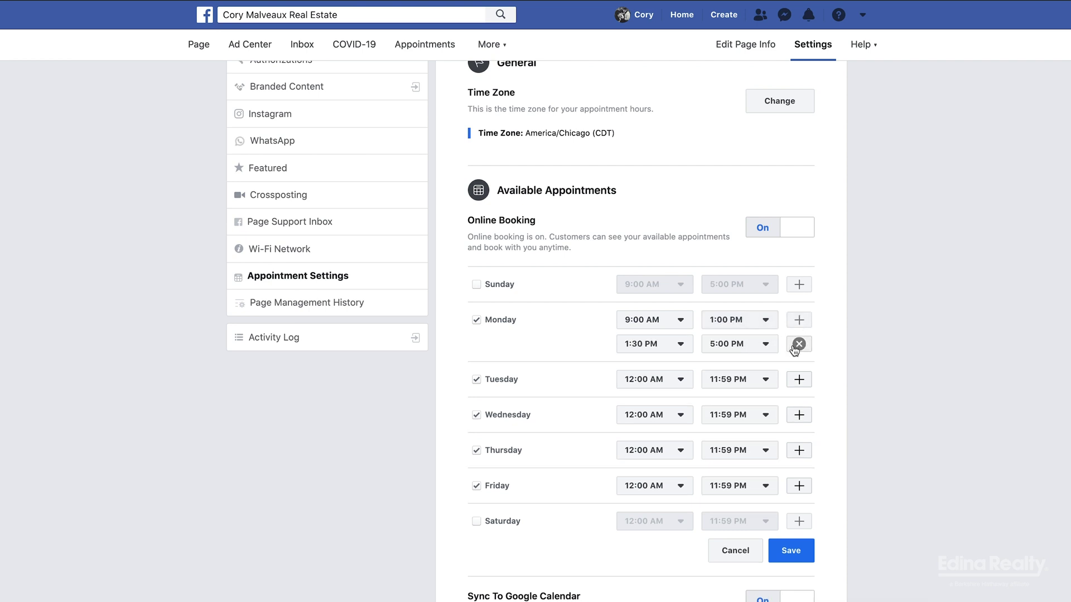
left_click(679, 346)
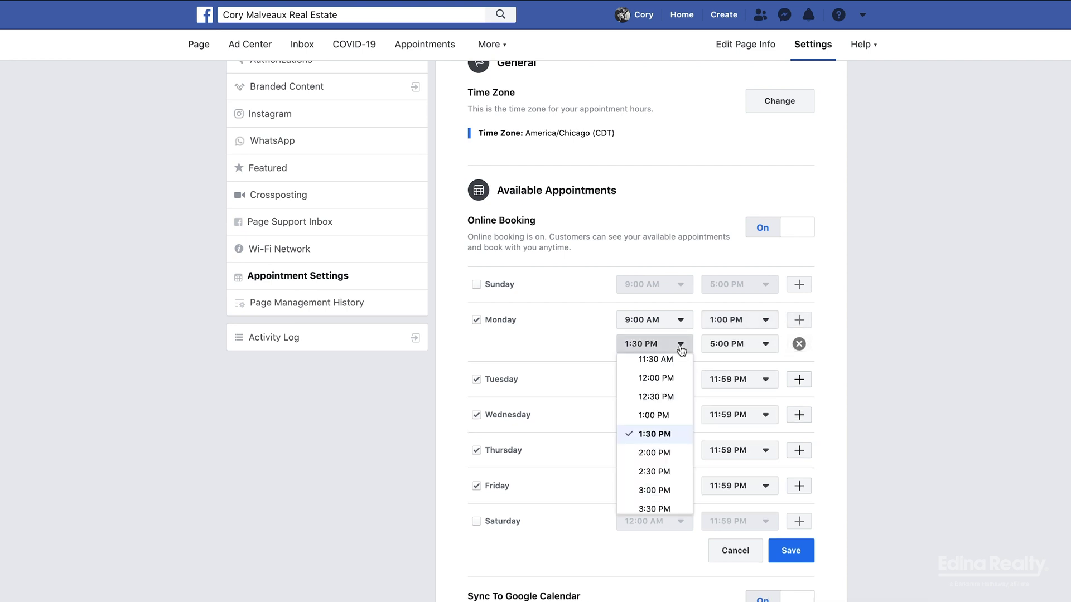
left_click(656, 452)
left_click(770, 352)
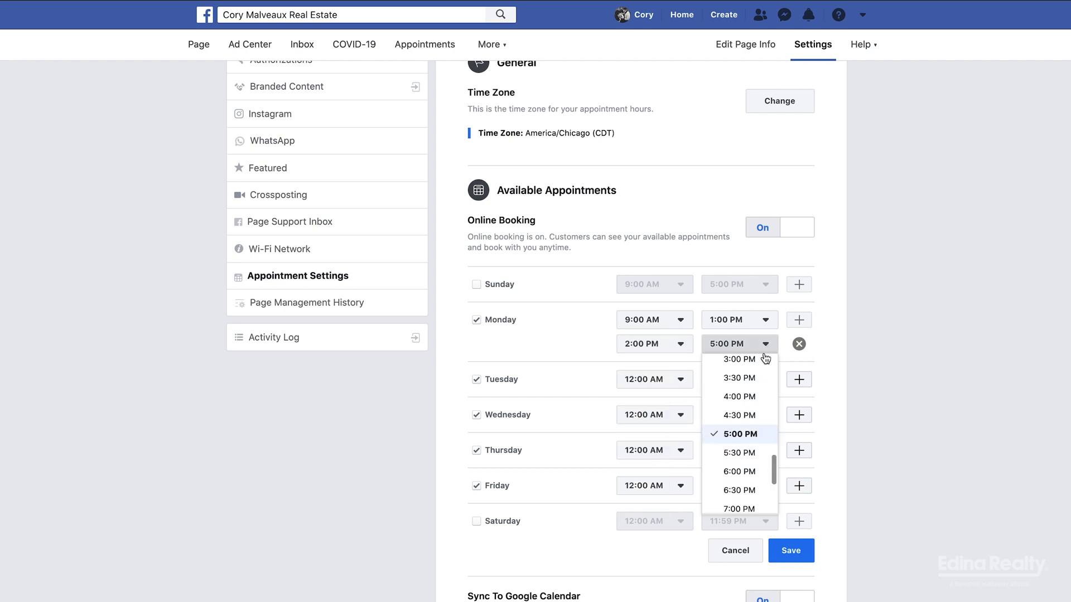
scroll(741, 485, "down", 2)
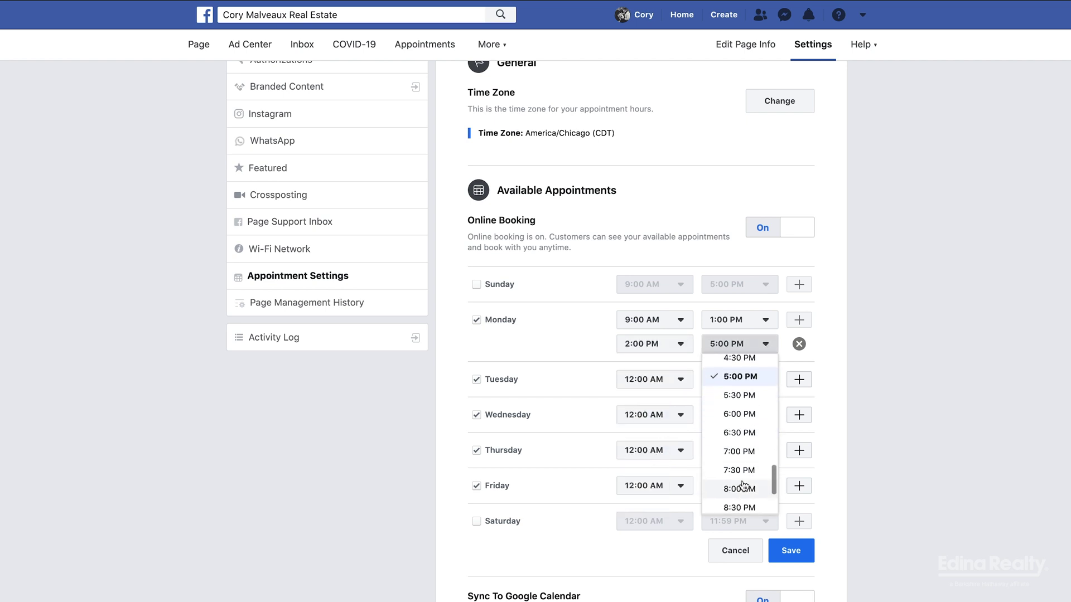
left_click(741, 489)
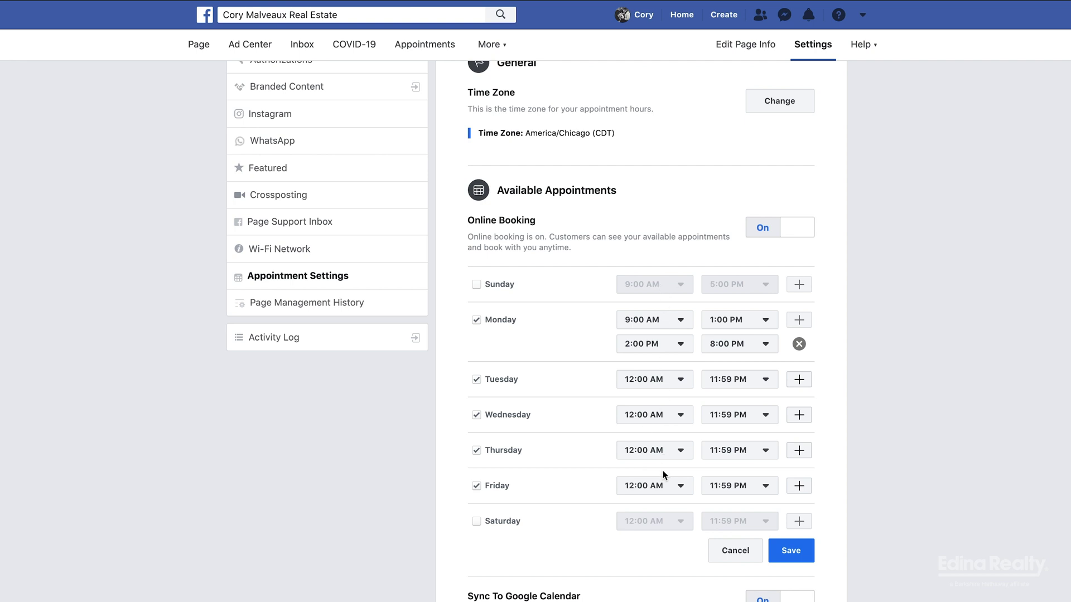
scroll(664, 474, "down", 3)
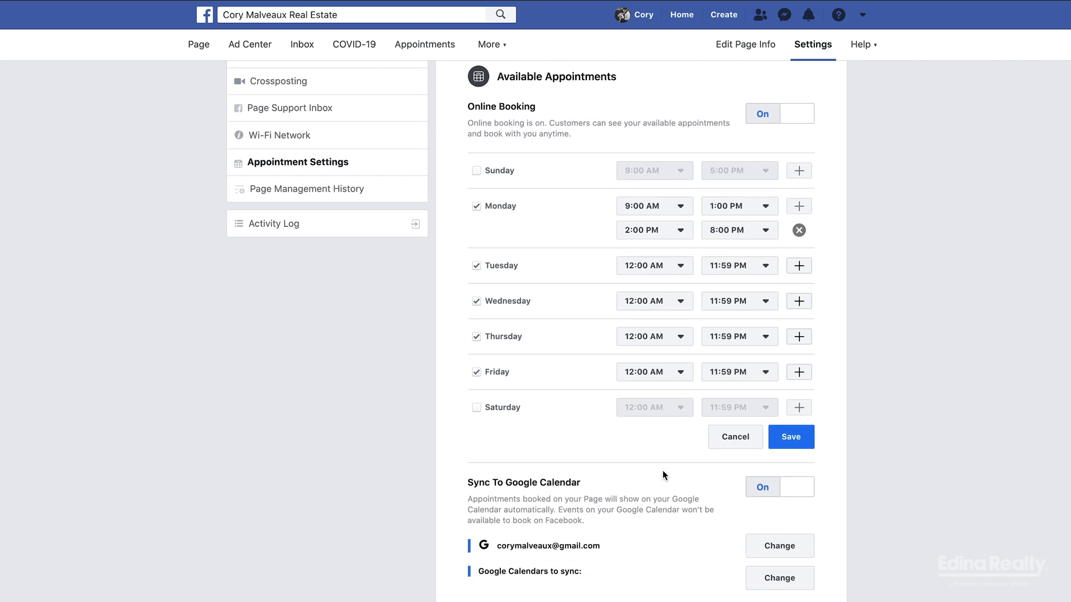
left_click(813, 437)
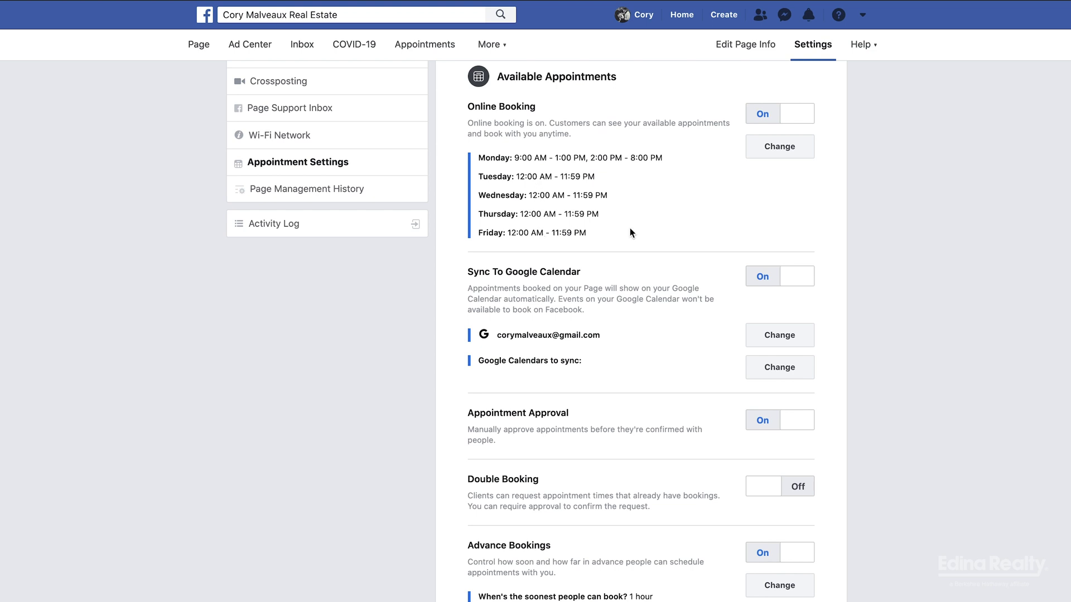
- Add Holidays in United States to the synced Google calendars and turn Appointment Approval off
scroll(655, 196, "down", 1)
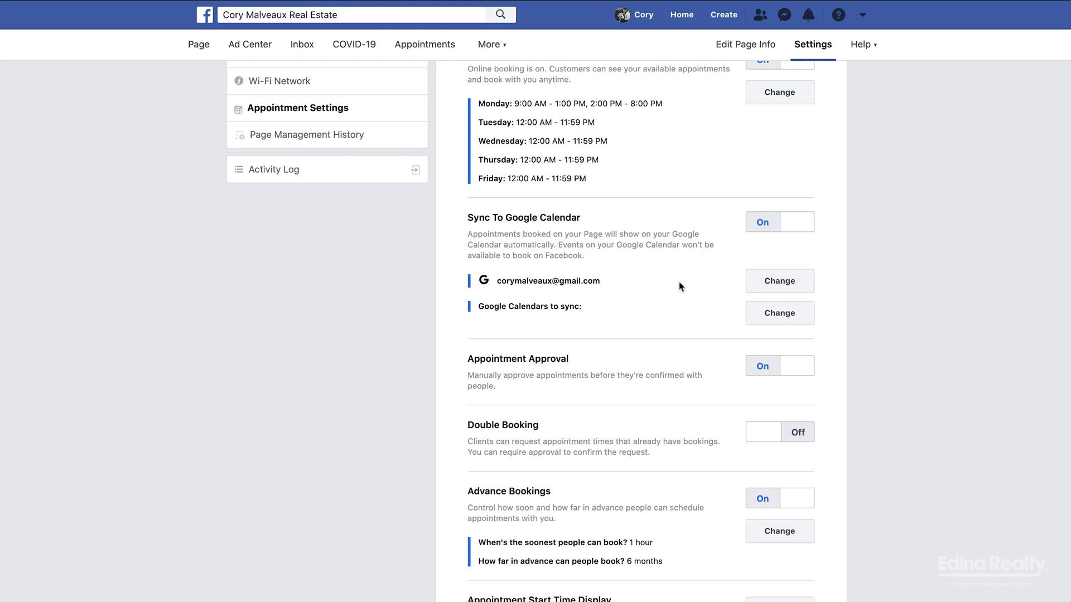
left_click(765, 229)
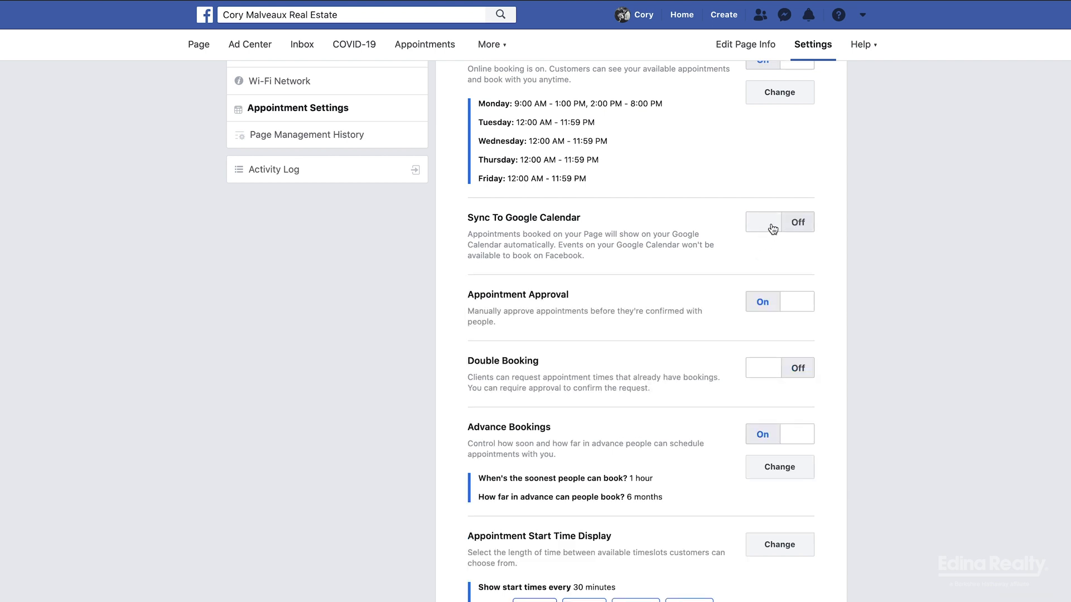
left_click(768, 223)
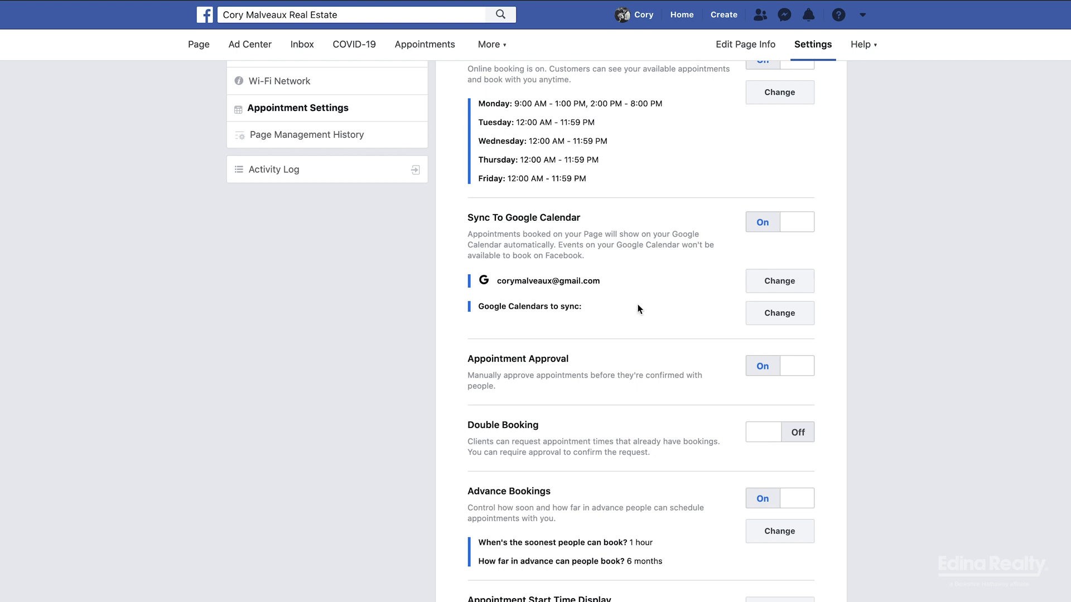
left_click(787, 313)
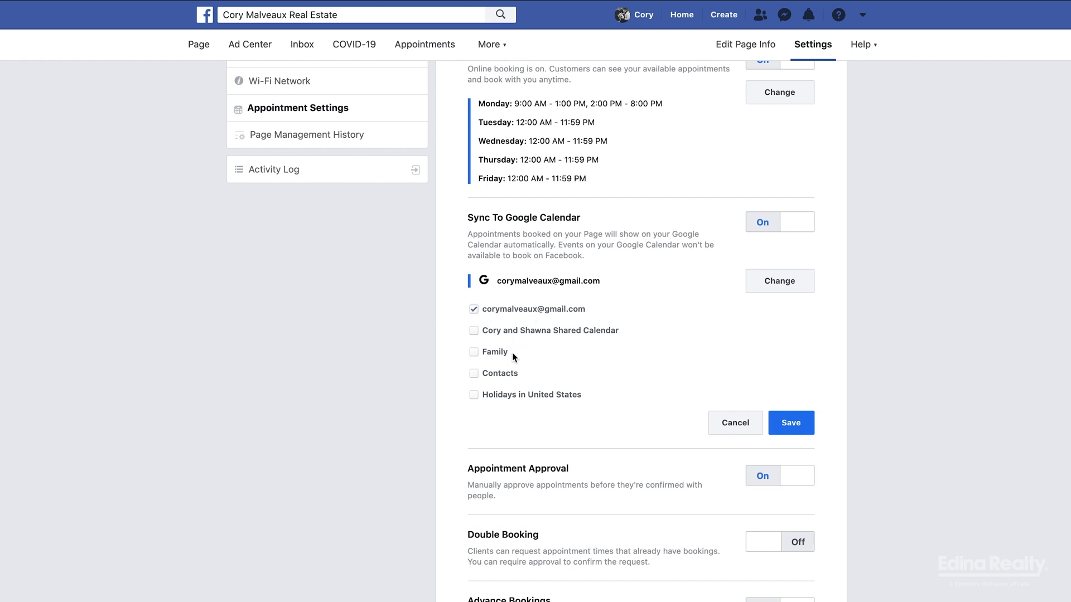
left_click(544, 397)
left_click(791, 422)
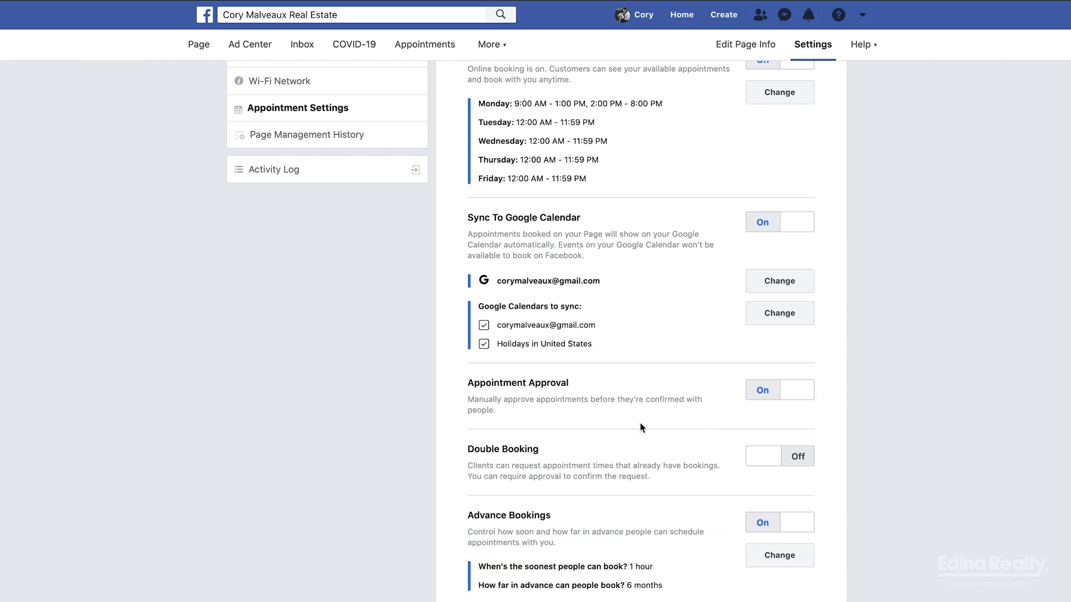
scroll(642, 397, "down", 2)
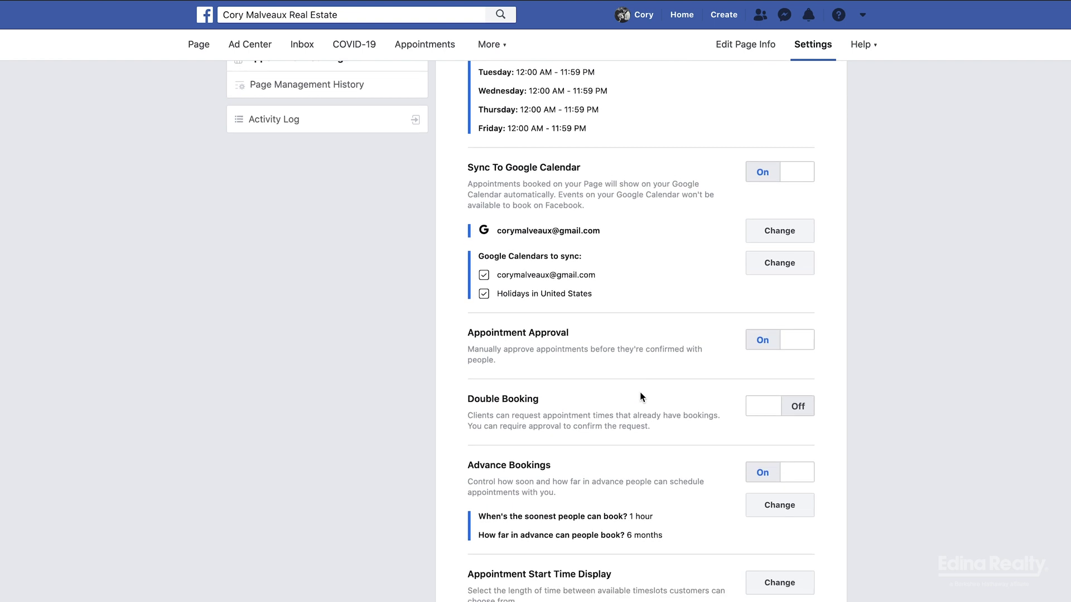
left_click(762, 348)
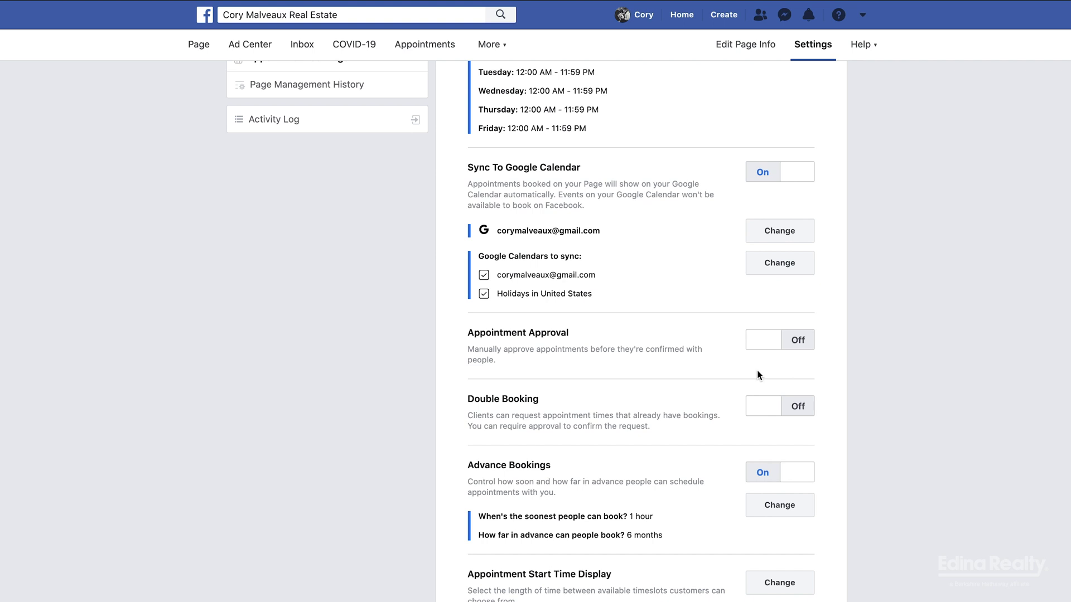
- Switch Appointment Approval back on and review the Double Booking and Advance Bookings settings
left_click(762, 340)
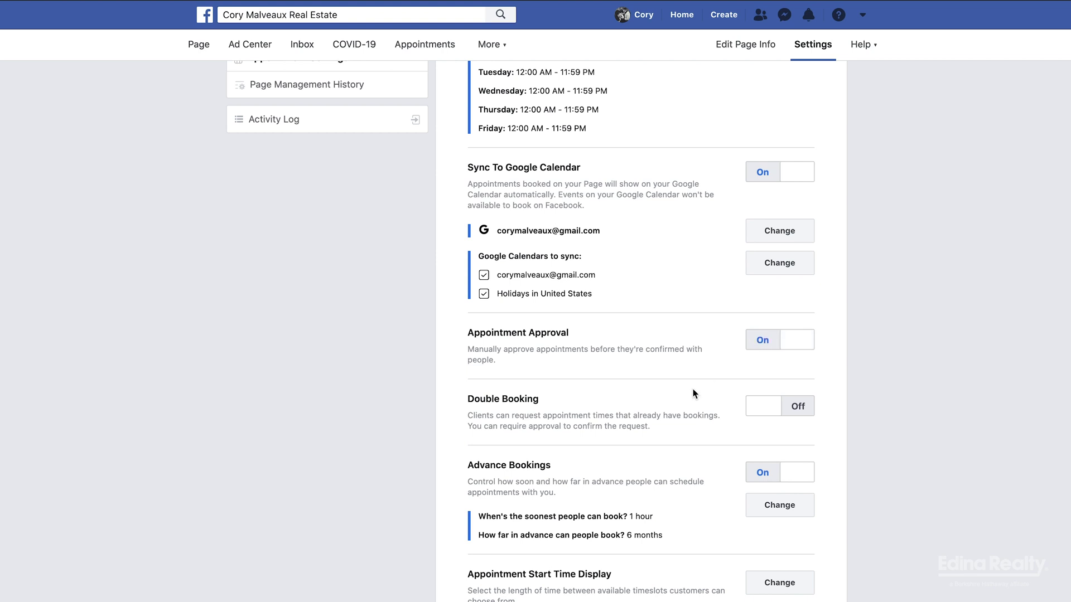
scroll(675, 377, "down", 1)
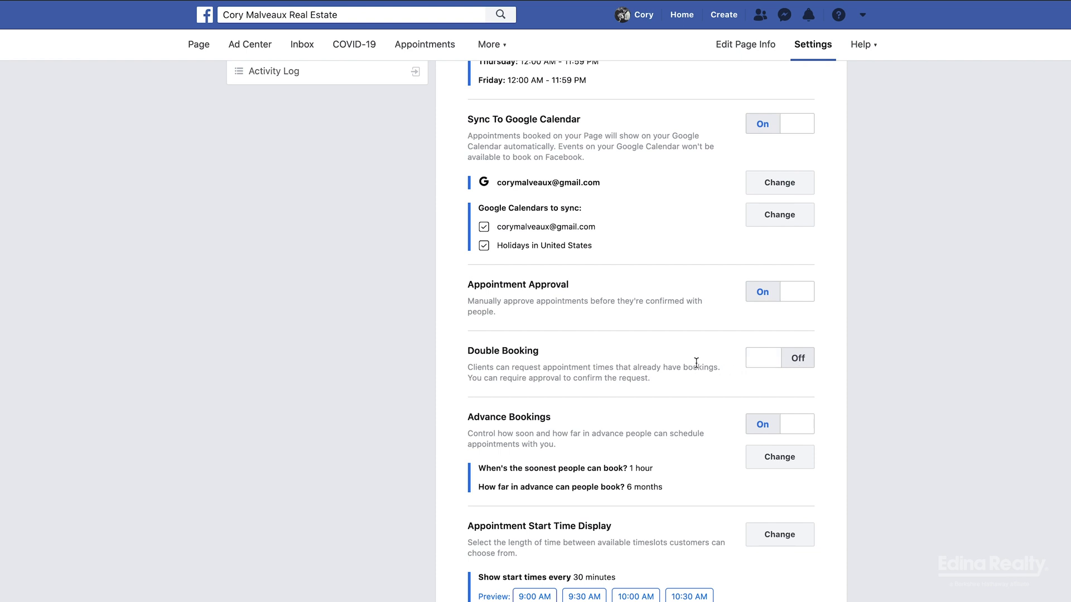
scroll(696, 362, "down", 1)
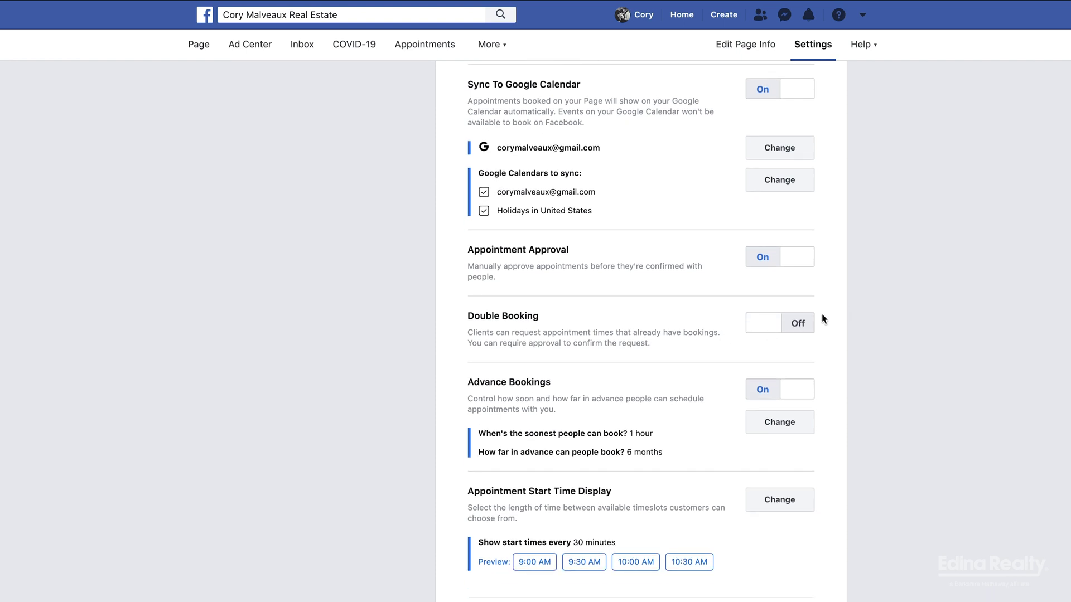
scroll(658, 338, "down", 2)
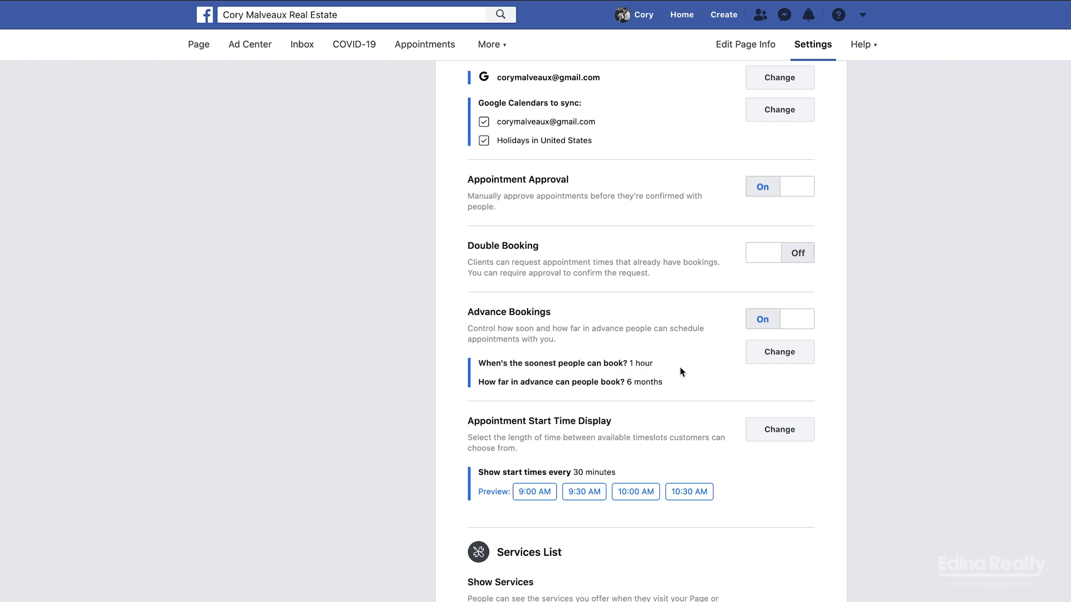
- Set Advance Bookings to at least 2 hours' notice and at most 3 months ahead
left_click(779, 356)
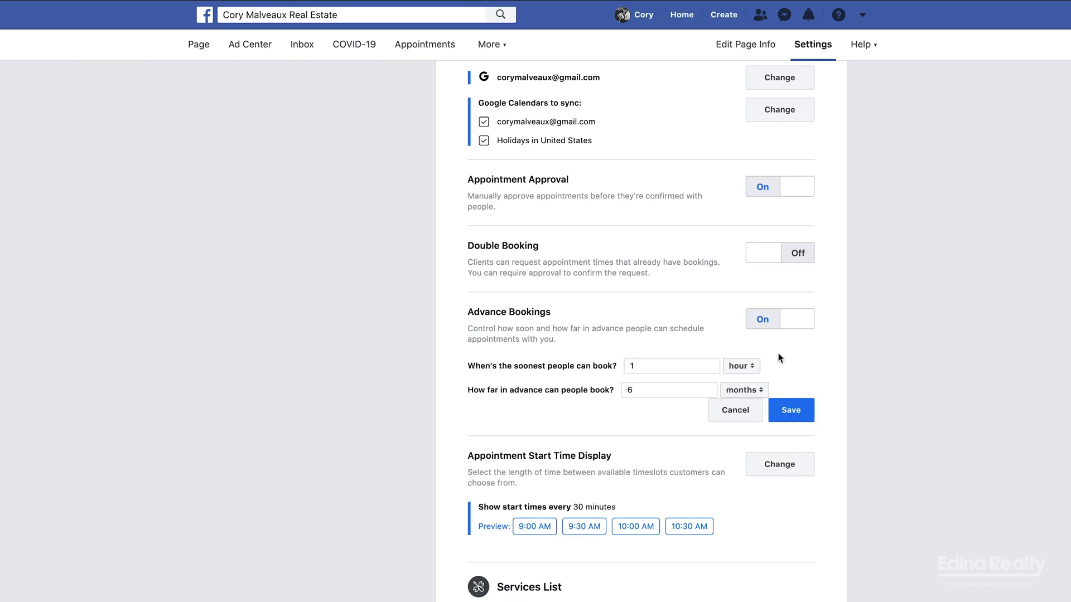
left_click(710, 364)
left_click(728, 394)
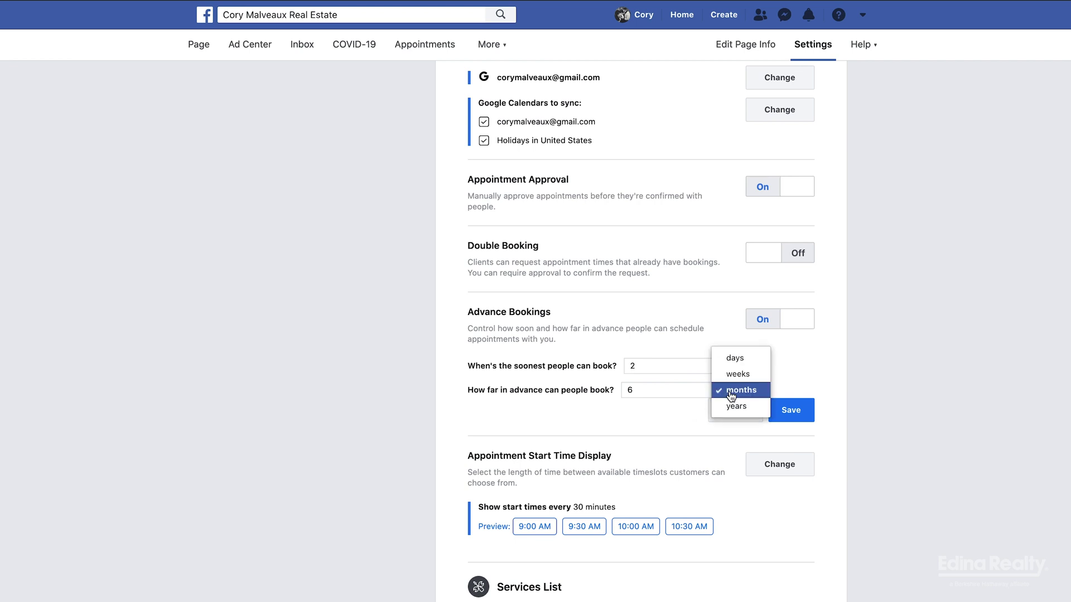
left_click(731, 393)
left_click(643, 390)
key("BackSpace")
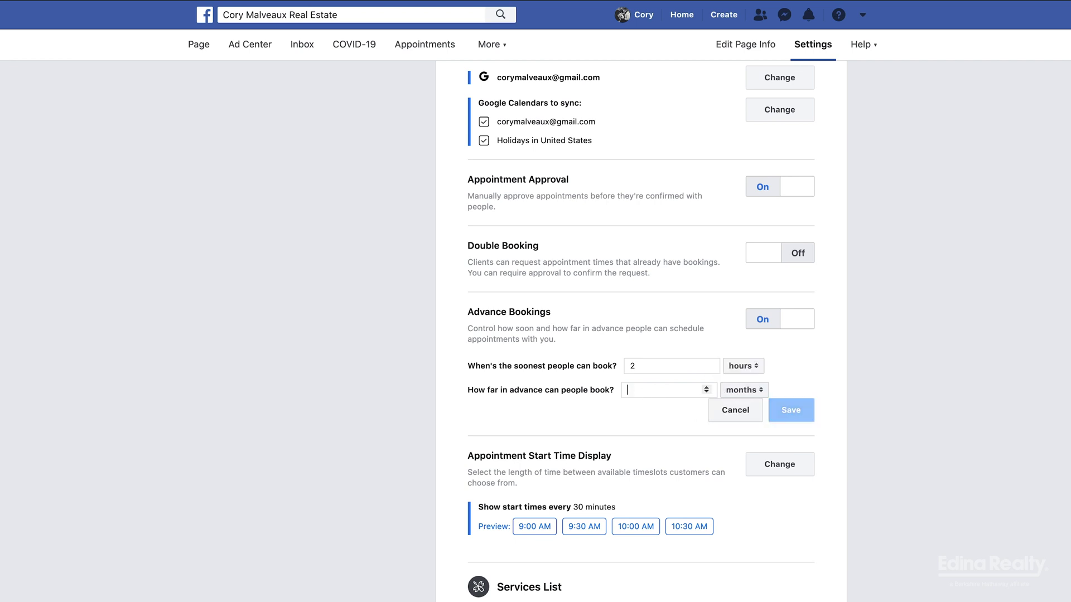
type("1")
key("BackSpace")
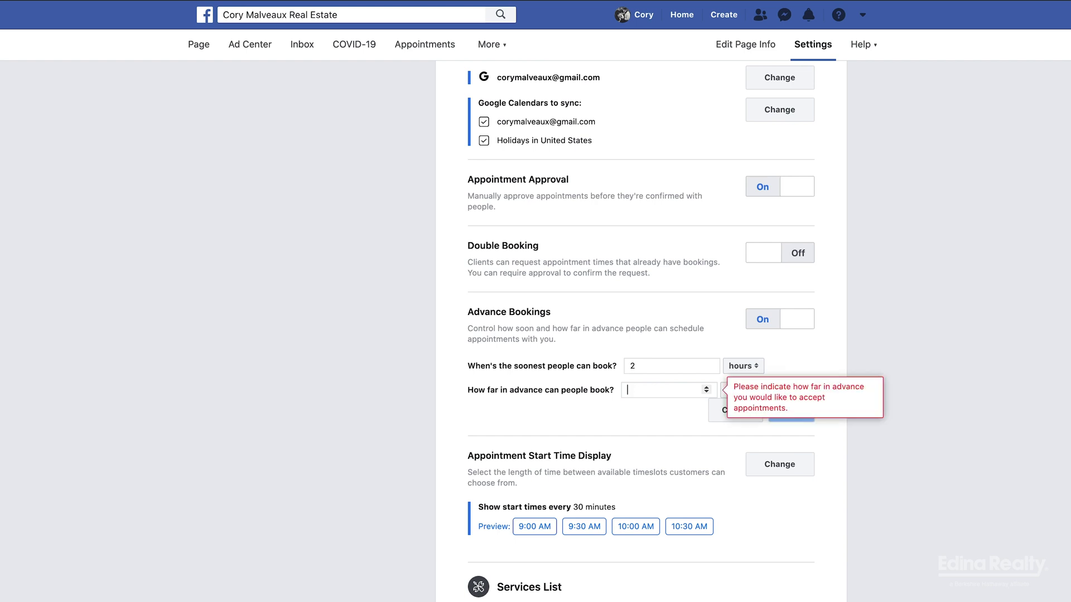
type("3")
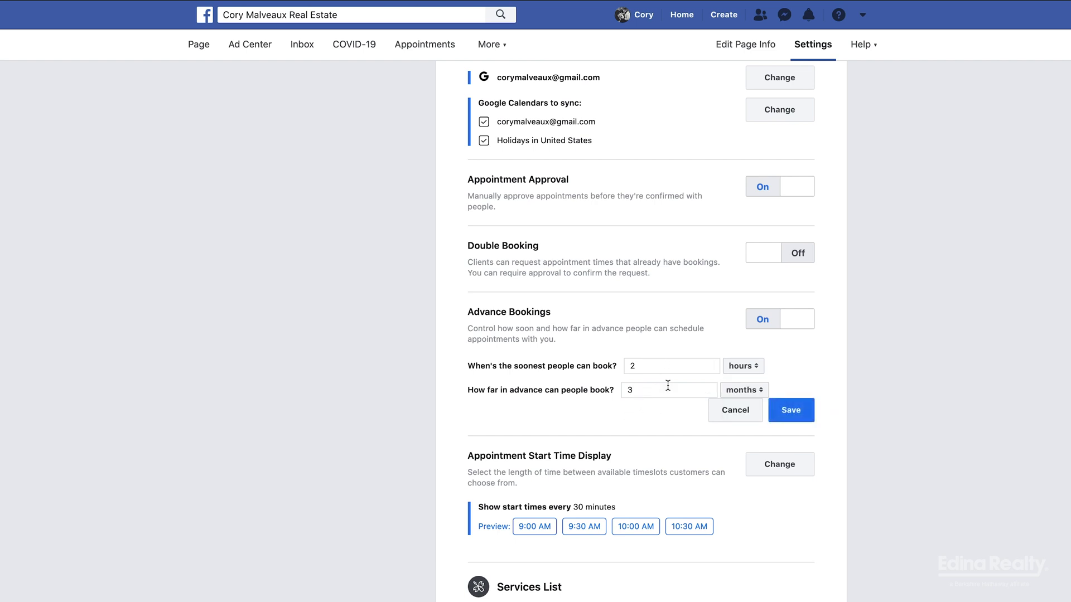
left_click(791, 413)
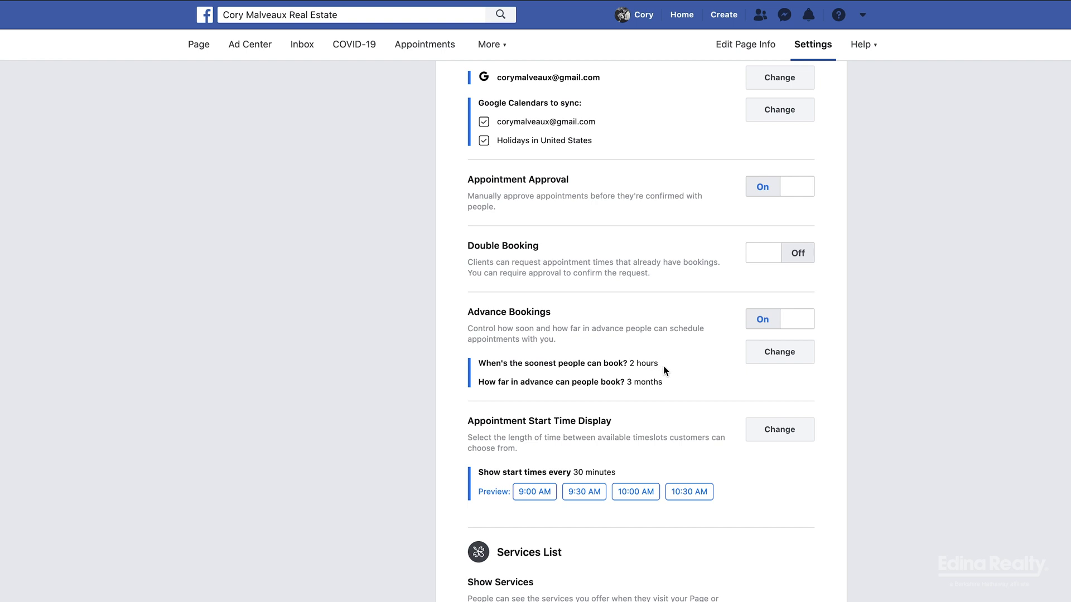
scroll(647, 416, "down", 2)
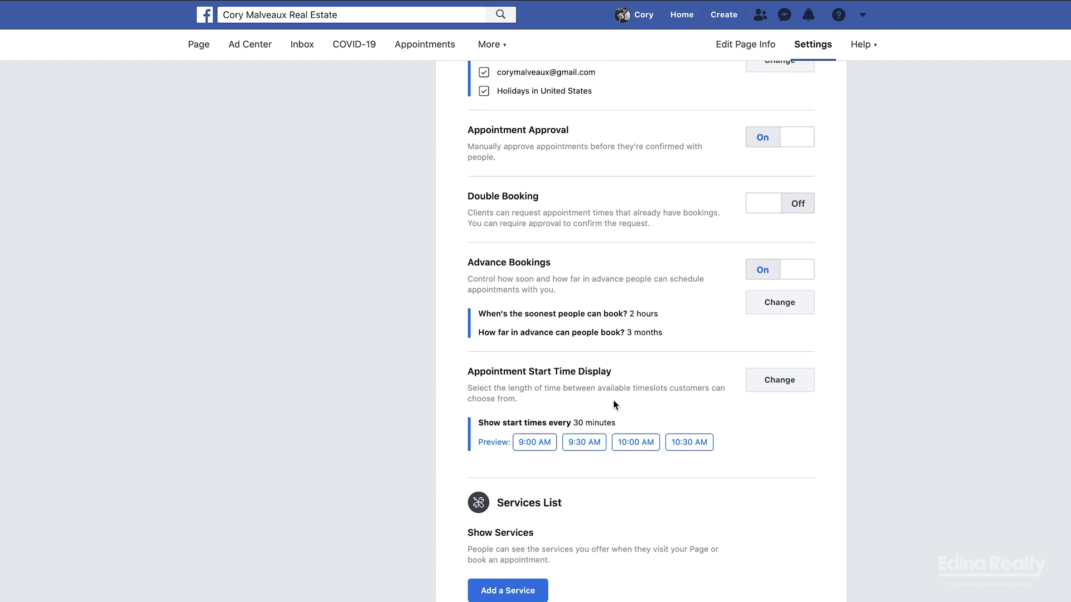
- Change the appointment start time display to every 60 minutes and save
left_click(774, 387)
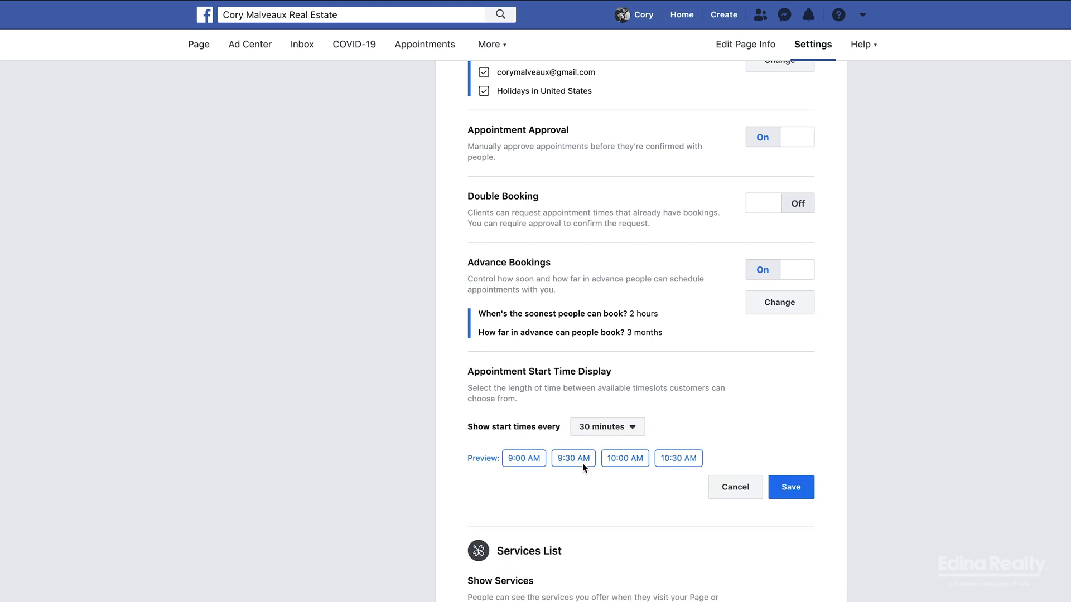
left_click(609, 432)
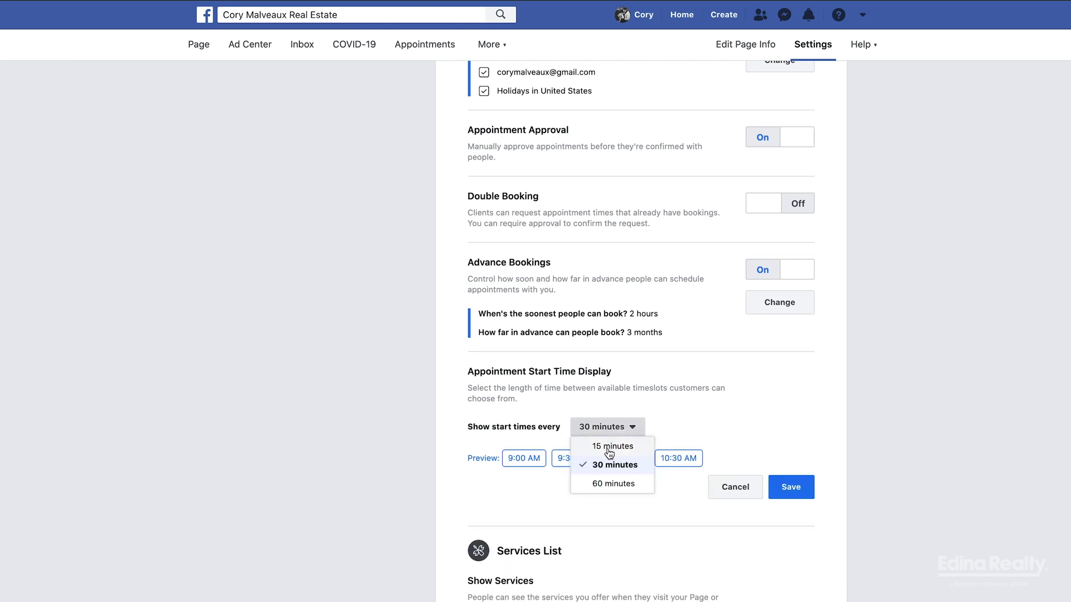
left_click(612, 486)
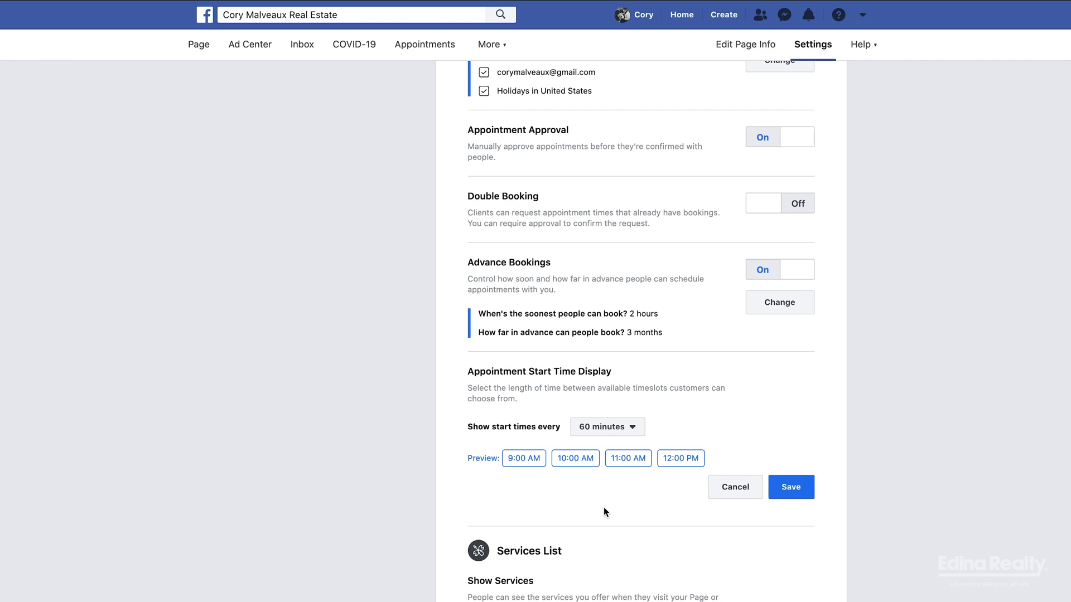
left_click(790, 486)
scroll(759, 430, "down", 1)
scroll(759, 430, "down", 5)
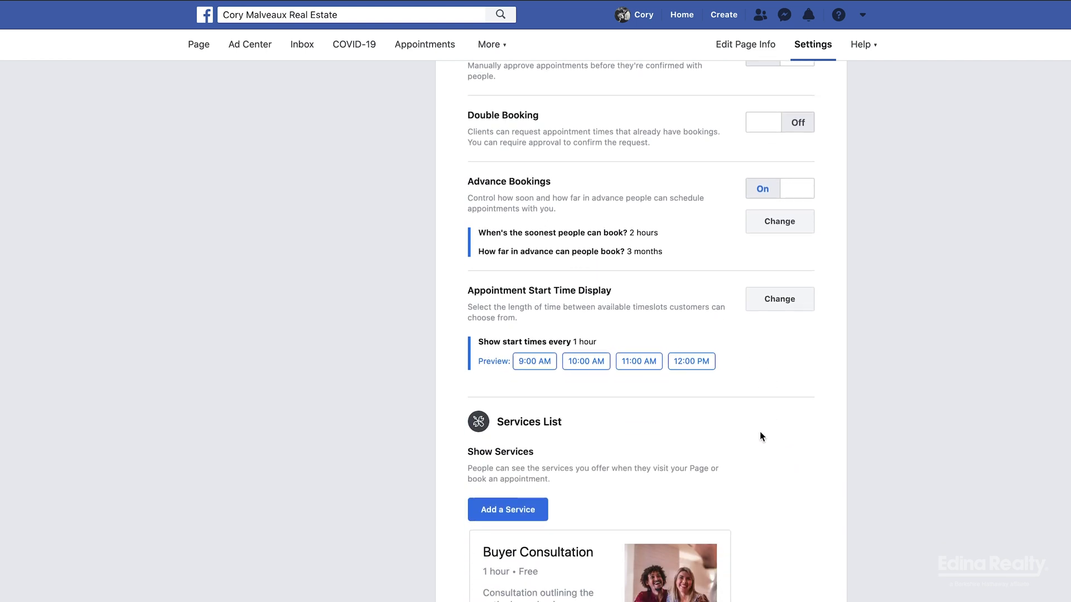
scroll(778, 404, "down", 4)
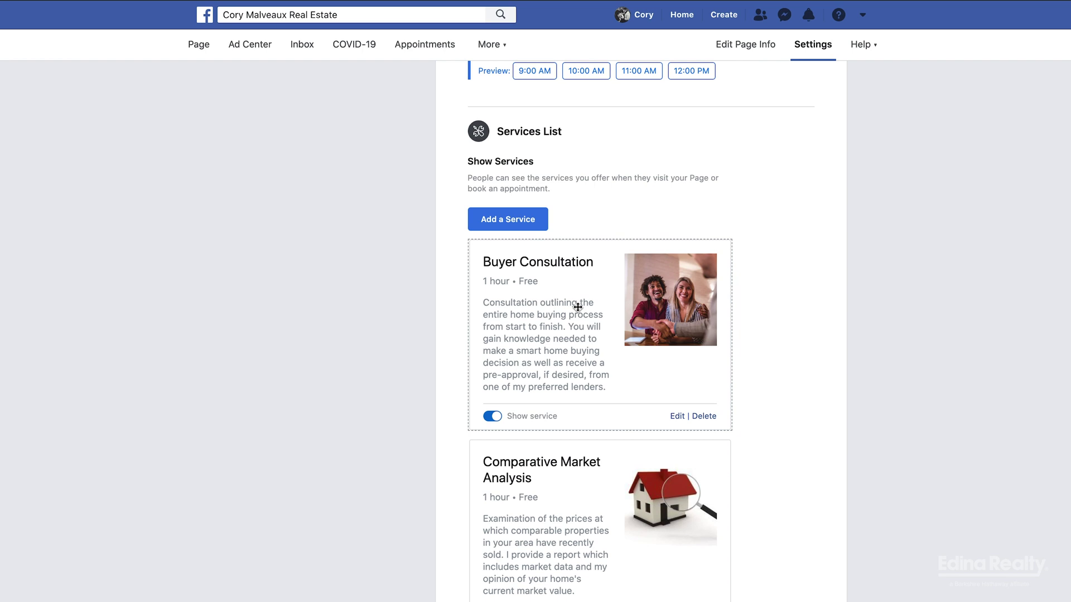
left_click(520, 227)
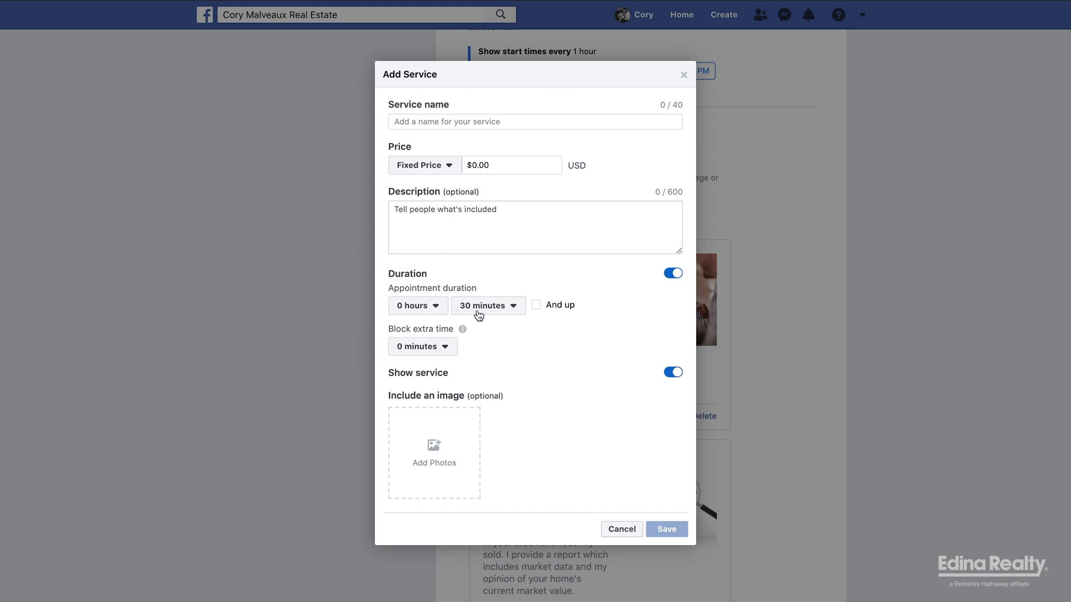
left_click(445, 348)
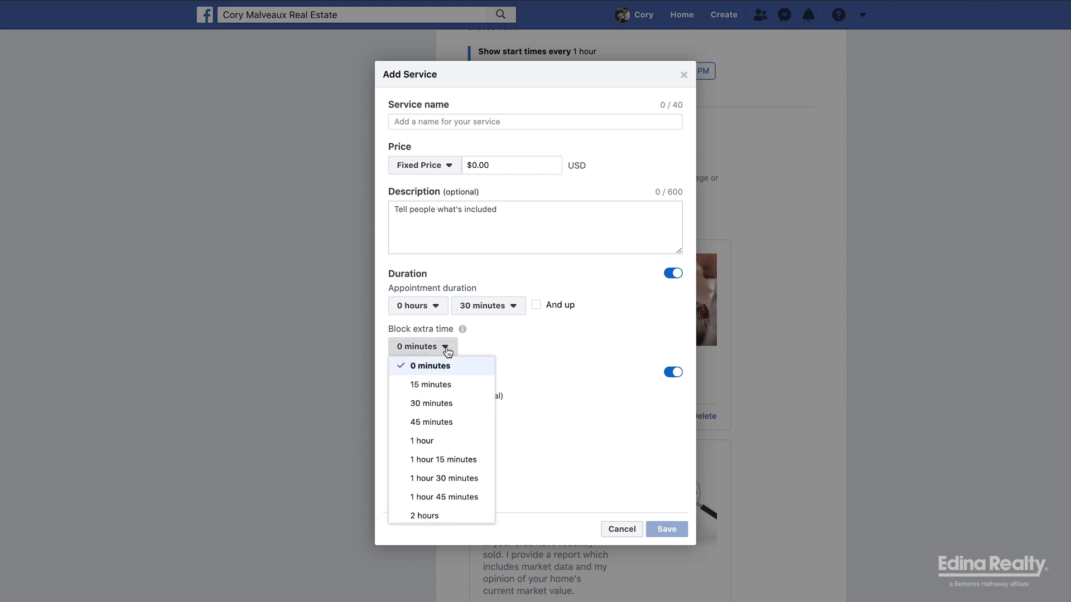
left_click(444, 404)
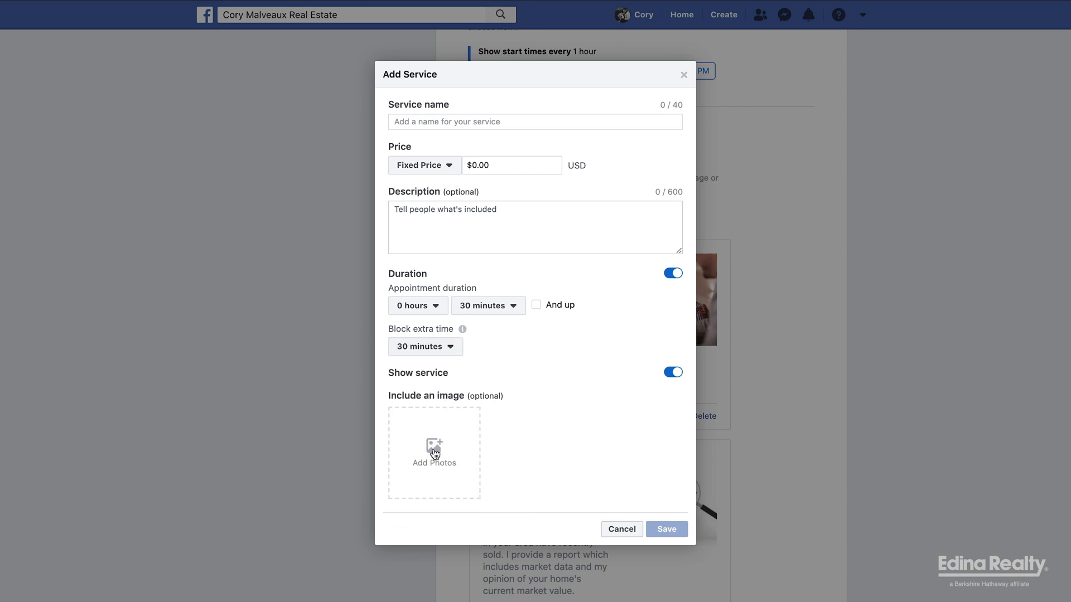
left_click(613, 529)
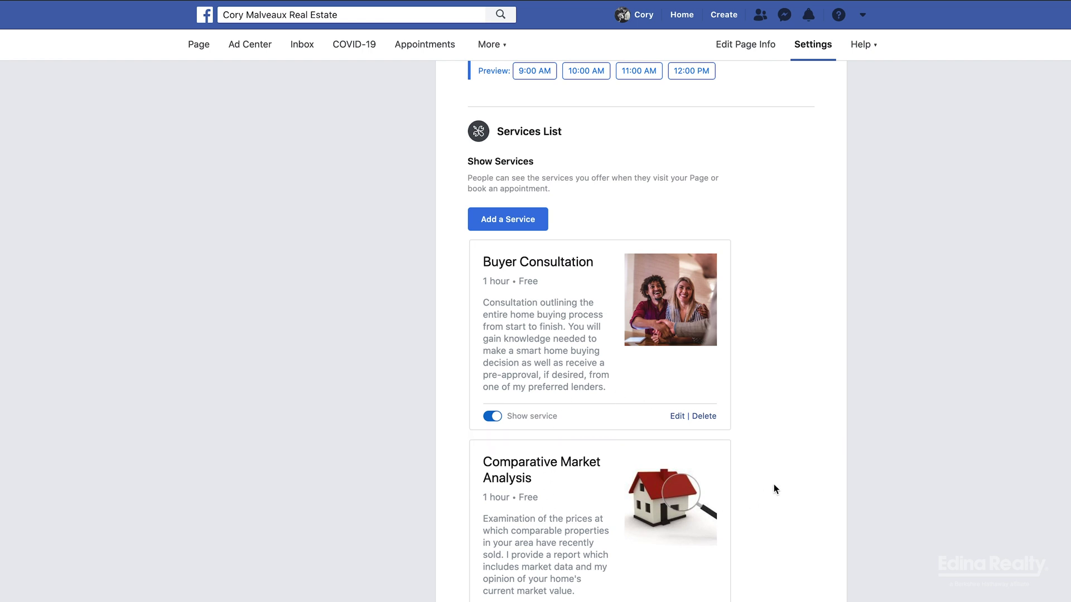
scroll(774, 484, "down", 5)
- Review the Appointment Messaging and Notifications settings, then show the account's managed pages
scroll(775, 489, "down", 3)
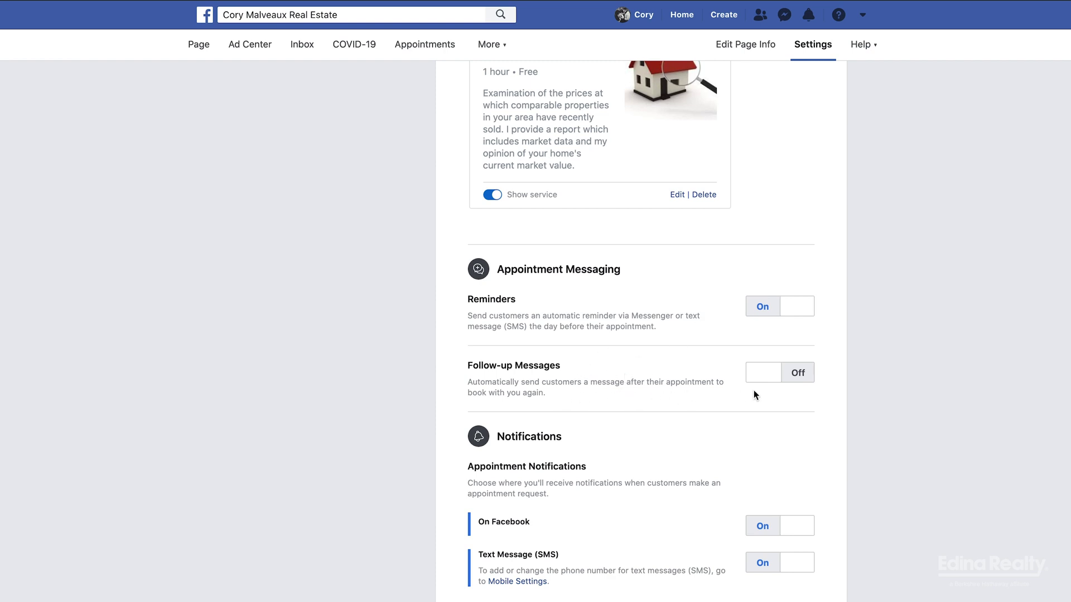
scroll(754, 390, "down", 1)
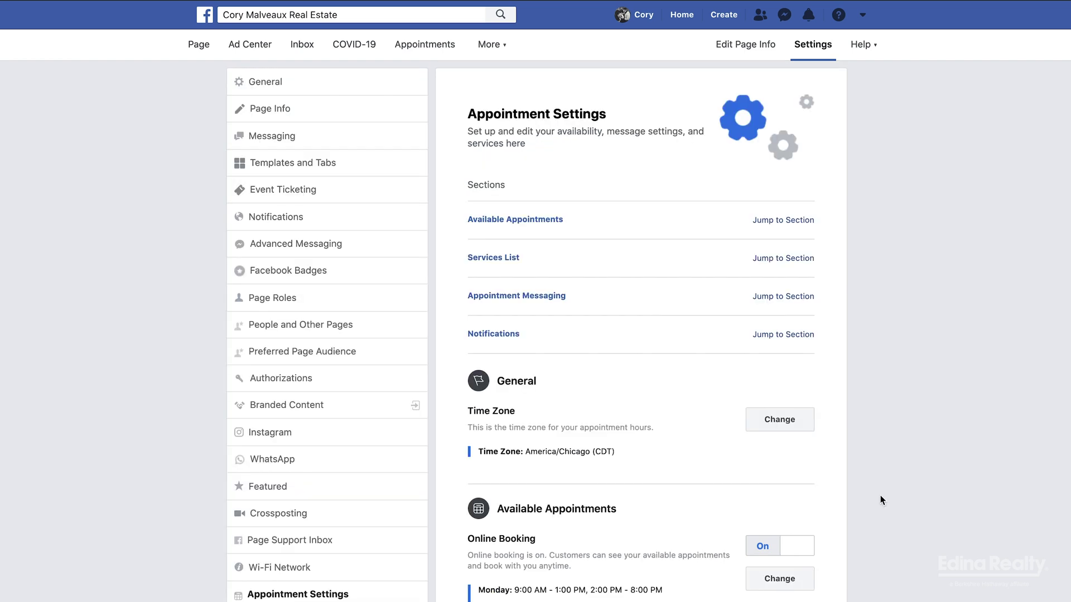
scroll(880, 495, "down", 20)
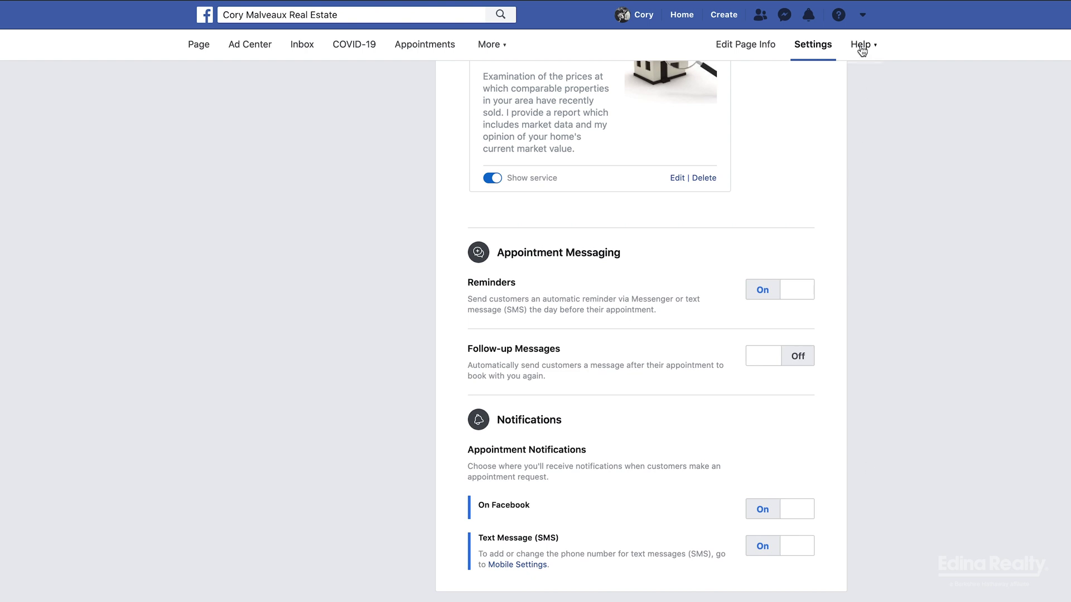
left_click(862, 15)
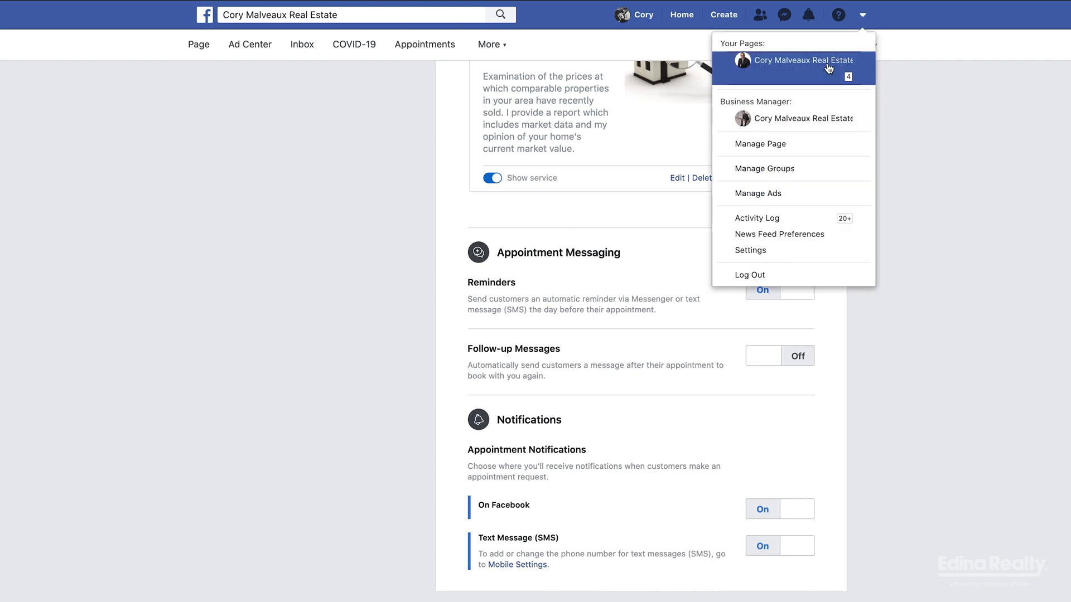
- Switch to the real estate business page and test its Book Now button
left_click(794, 69)
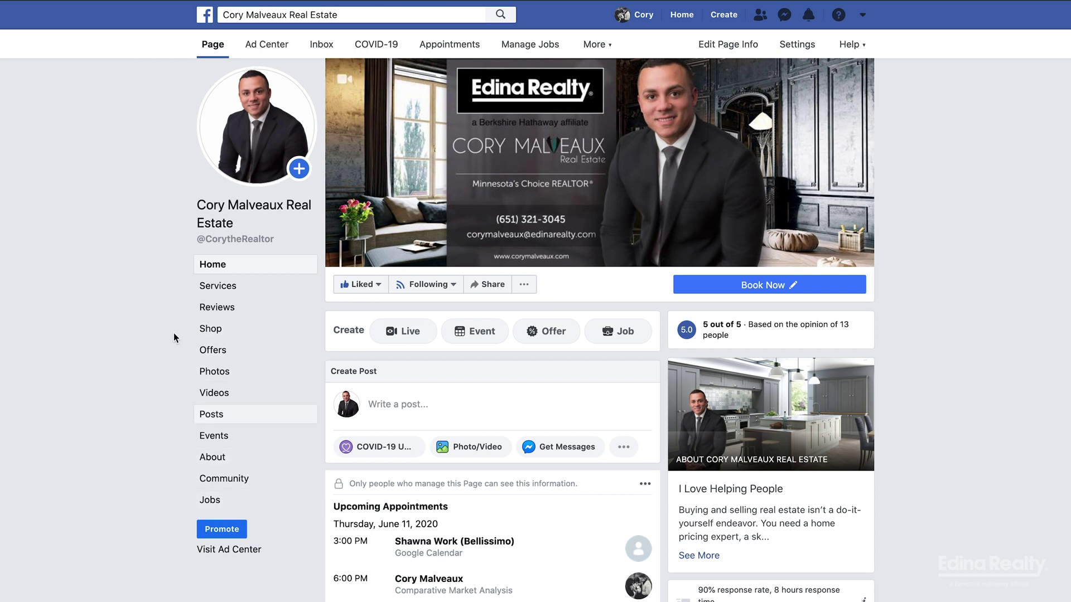
mouse_move(776, 308)
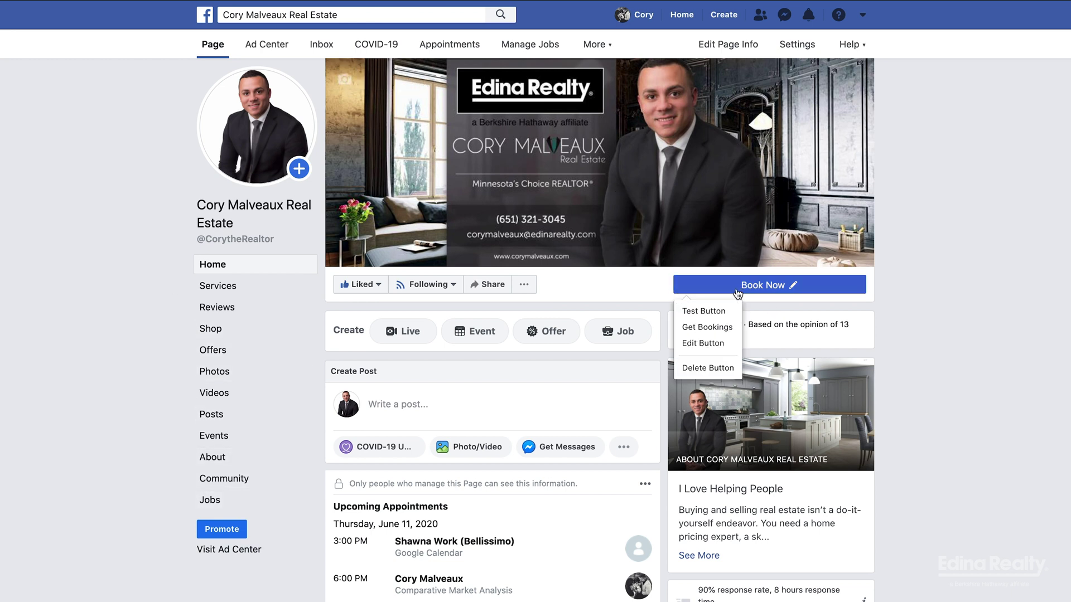
left_click(715, 310)
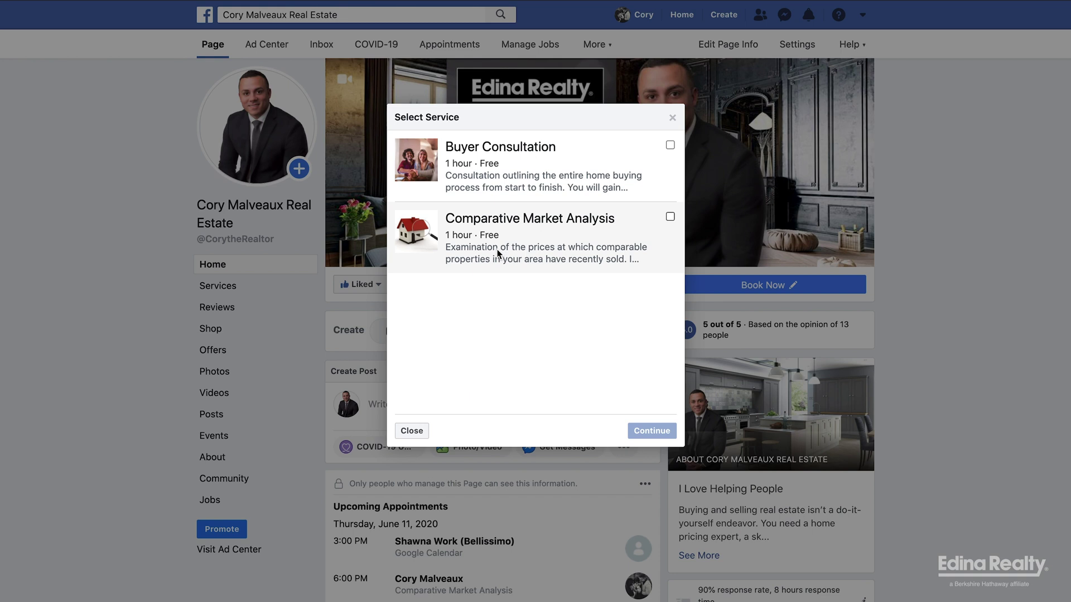
- Request a Comparative Market Analysis test appointment in the 1:30 PM slot on June 11, 2020
left_click(670, 218)
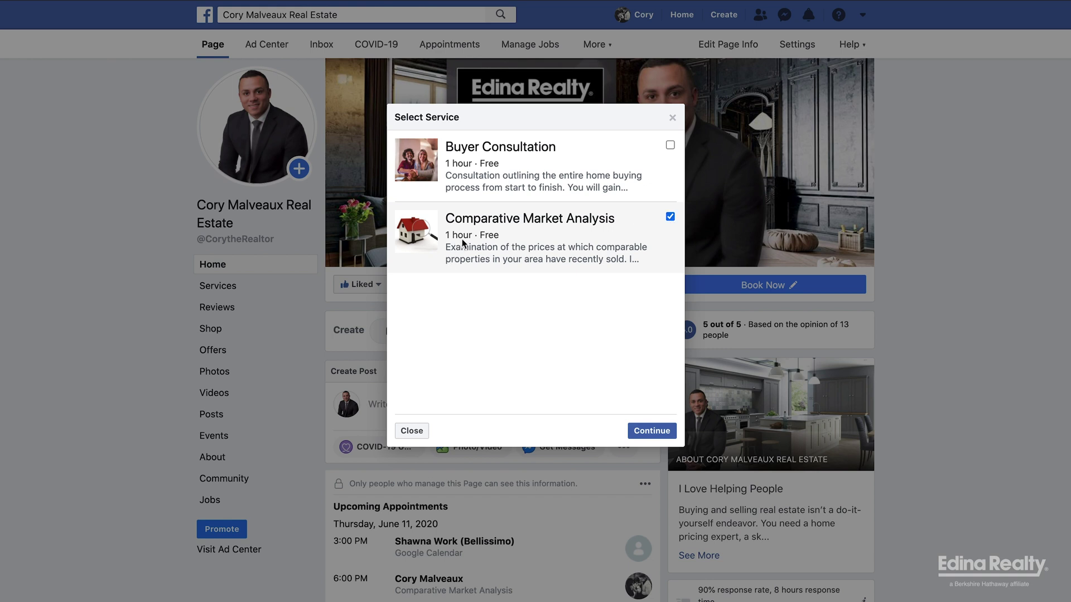
left_click(647, 431)
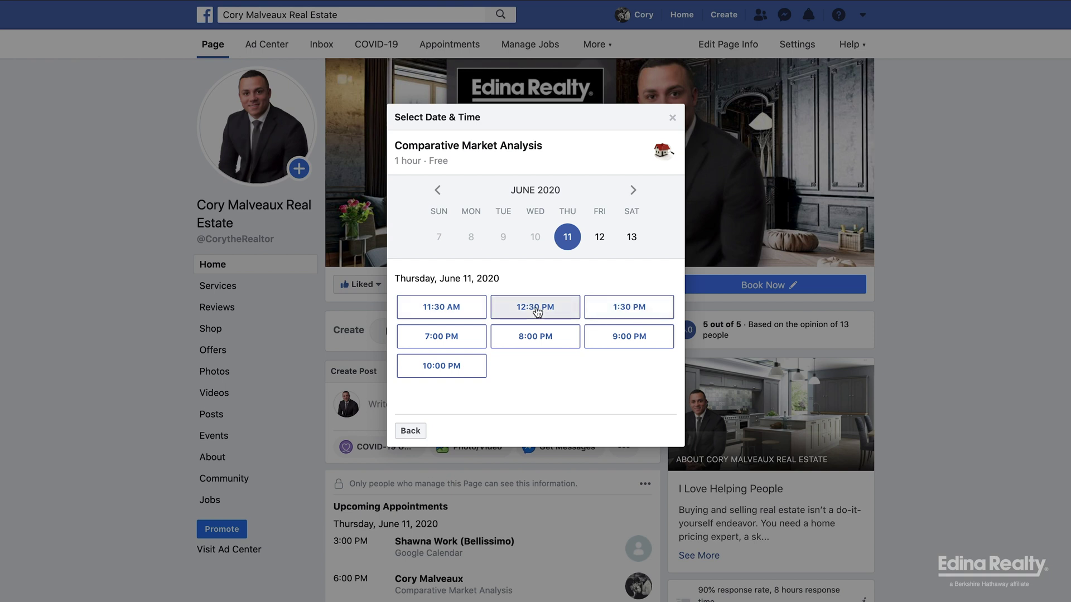
left_click(619, 317)
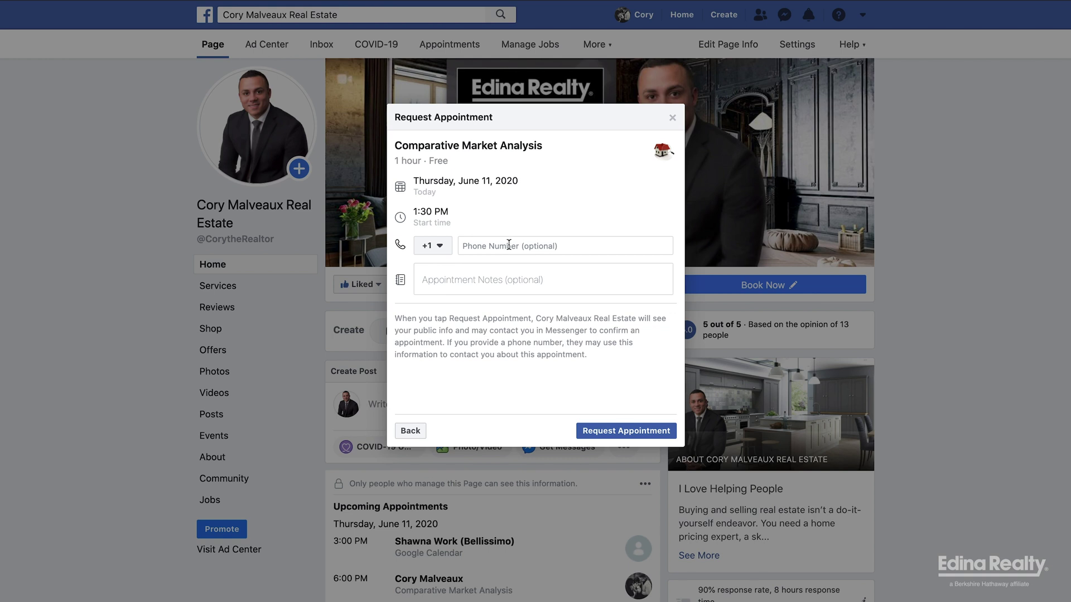
left_click(608, 434)
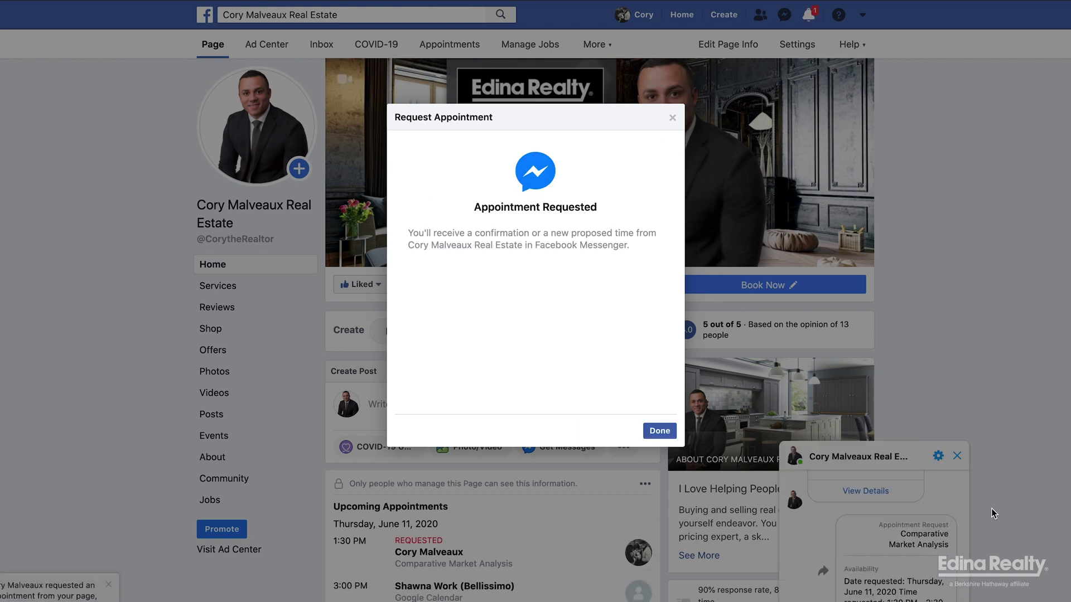
- Dismiss the Appointment Requested confirmation with Done
left_click(660, 430)
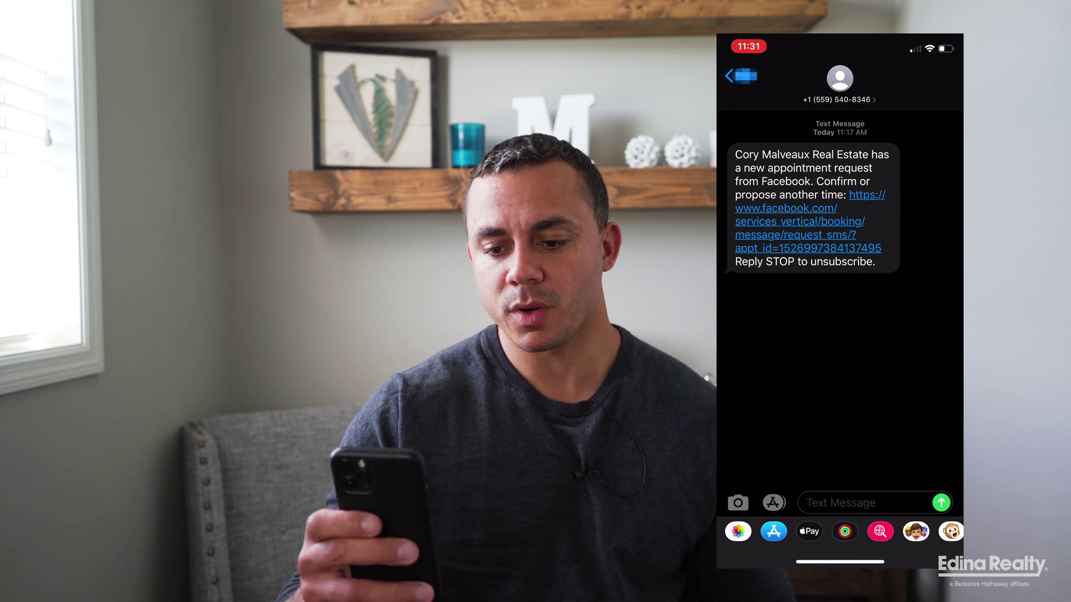
- Open the facebook.com appointment link from the SMS and review the Comparative Market Analysis conversation in Safari
left_click(809, 234)
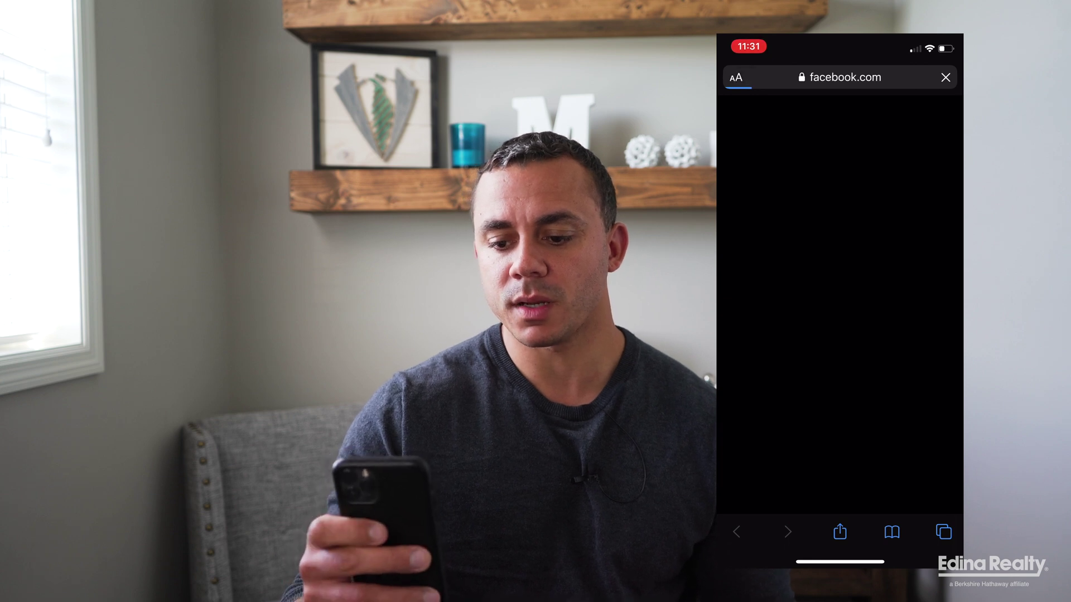
scroll(840, 278, "down", 2)
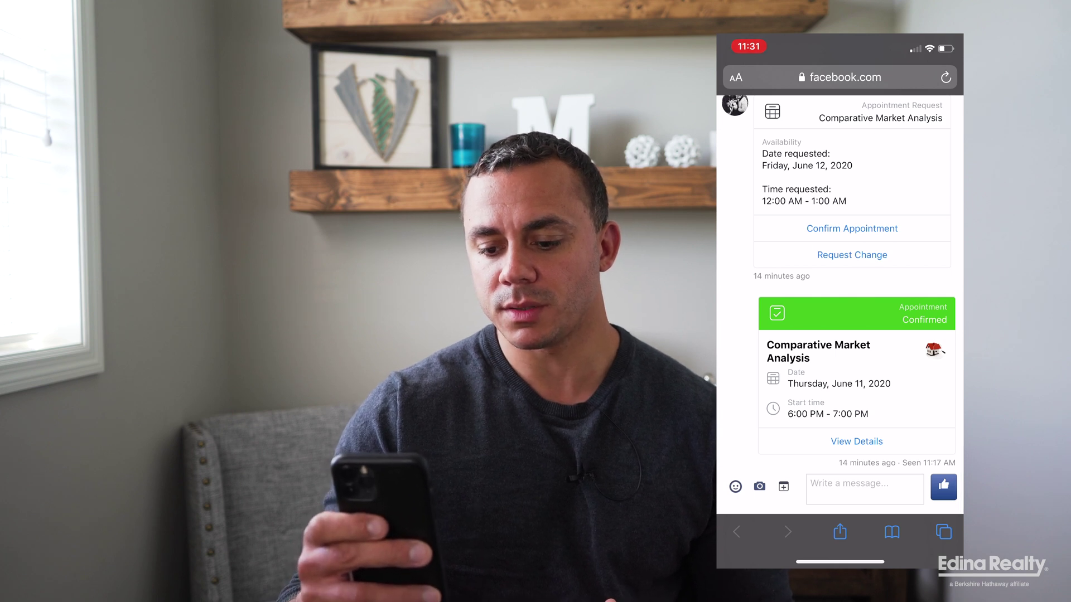
scroll(839, 301, "up", 2)
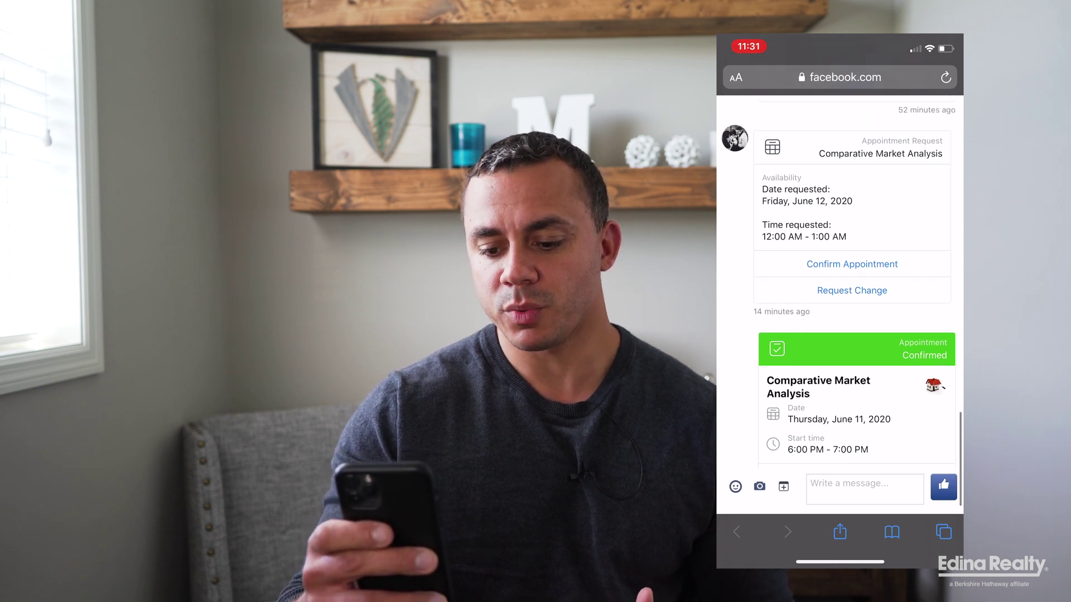